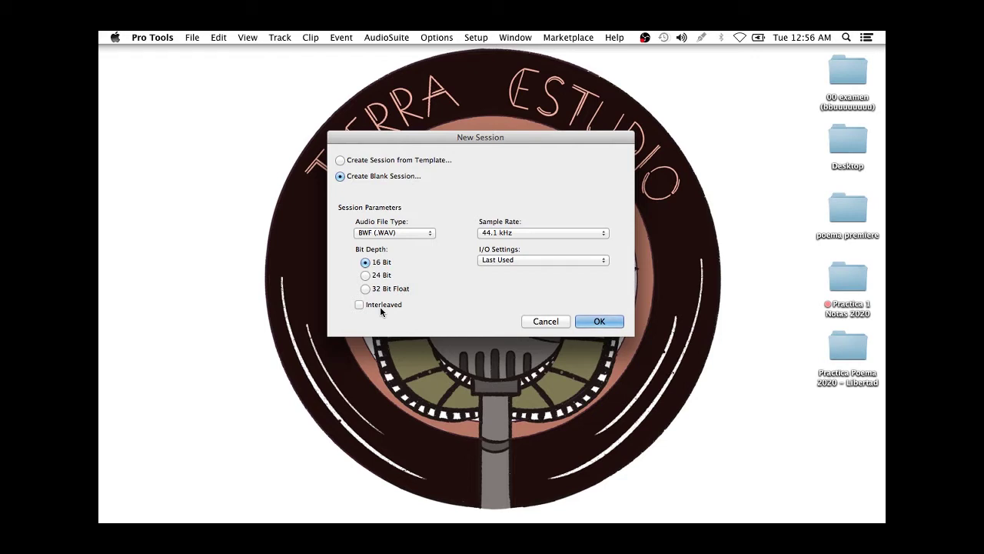
Step: Accept the blank session parameters and choose the professor's class folder in Documents as the save location
{"action": "left_click", "coordinate": [604, 324]}
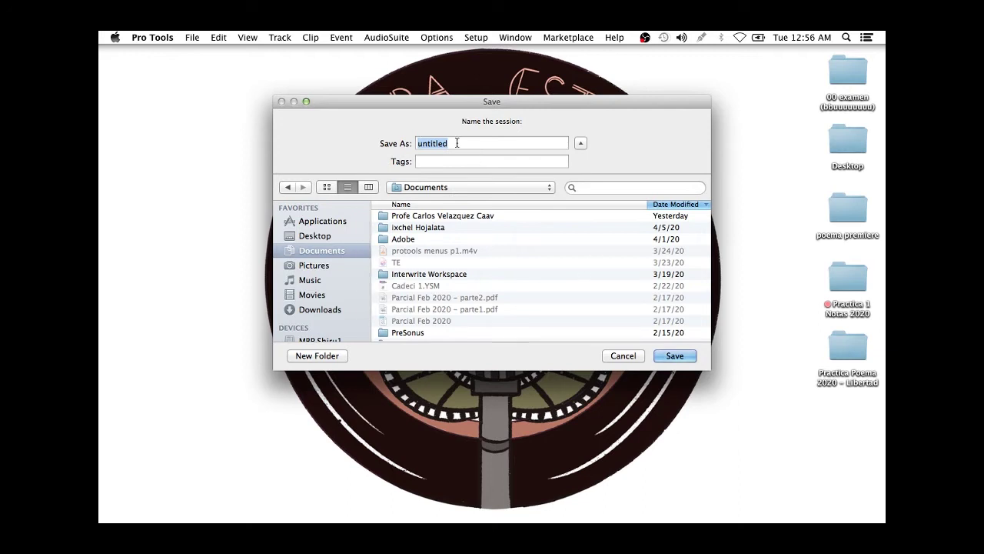
{"action": "double_click", "coordinate": [435, 217]}
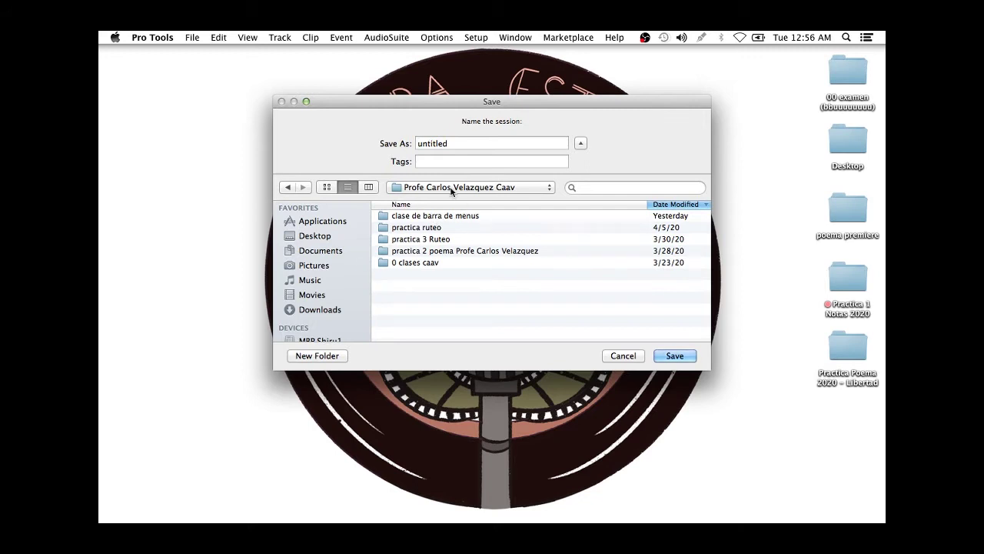
{"action": "left_click", "coordinate": [331, 251]}
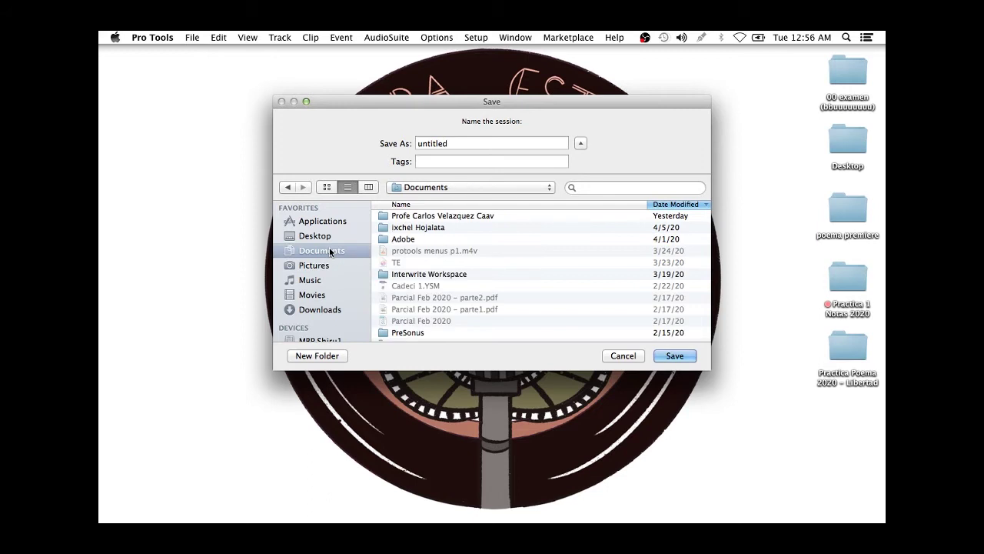
{"action": "double_click", "coordinate": [421, 217]}
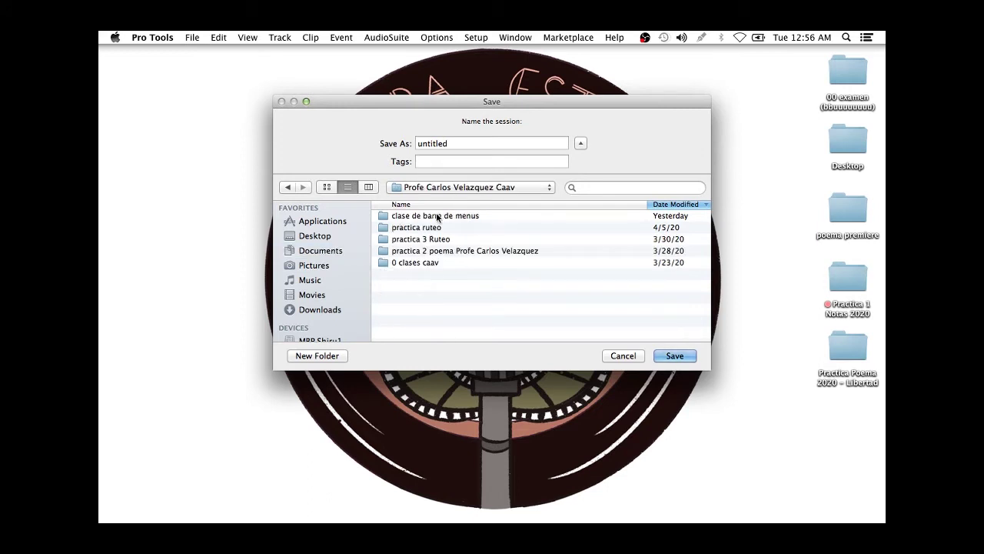
{"action": "double_click", "coordinate": [428, 217]}
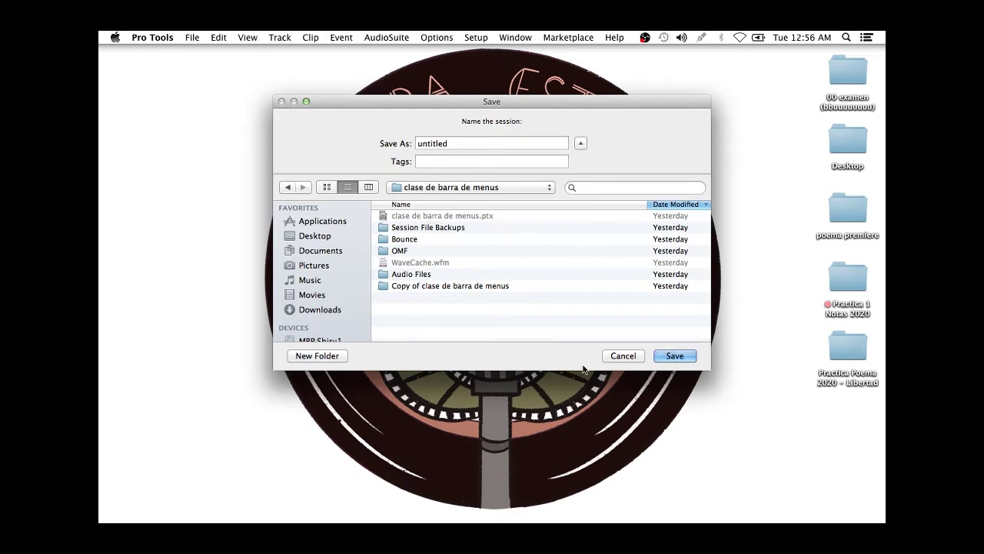
{"action": "key", "text": "super+Up"}
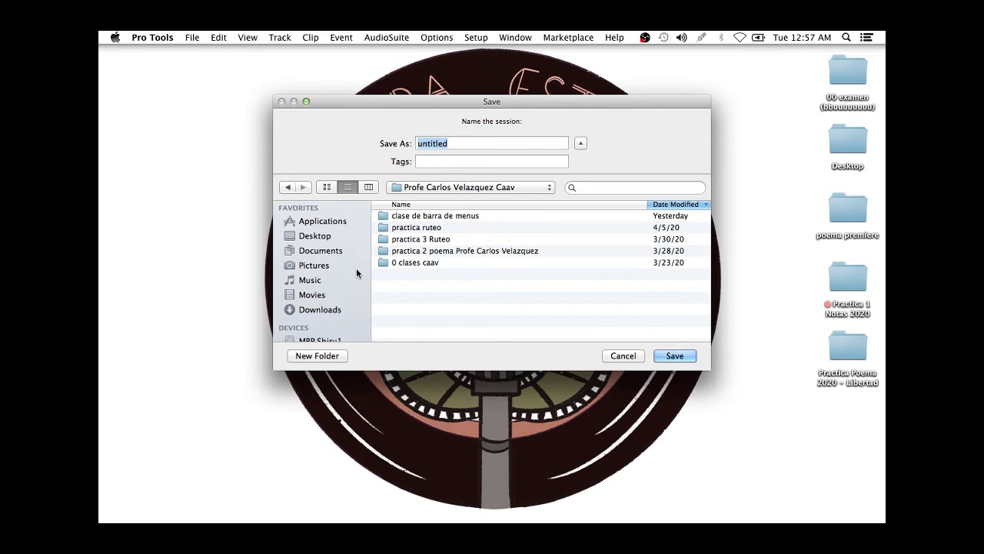
Step: Create a folder named "0 clase de barra de menus" and save the new session in it as "barra de menus"
{"action": "left_click", "coordinate": [314, 355]}
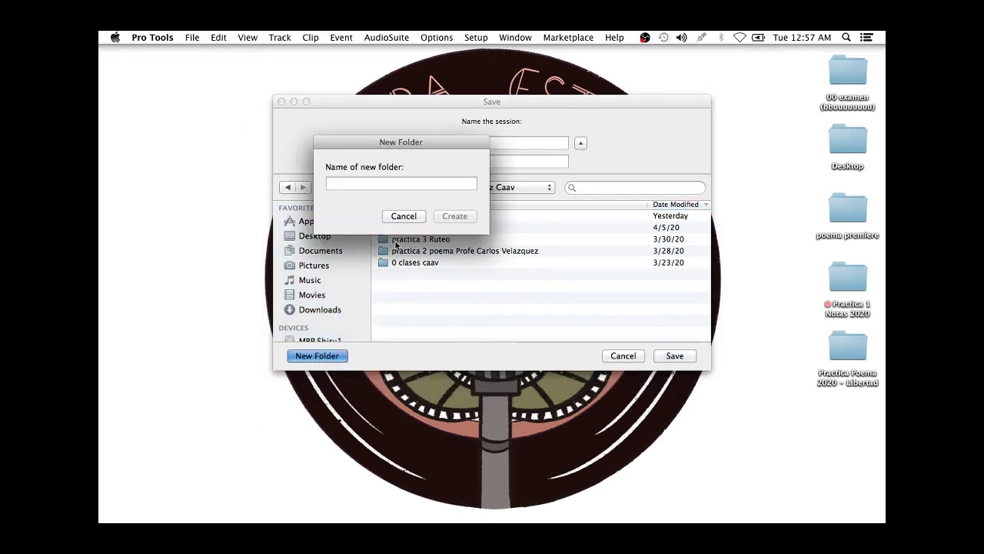
{"action": "type", "text": "clas"}
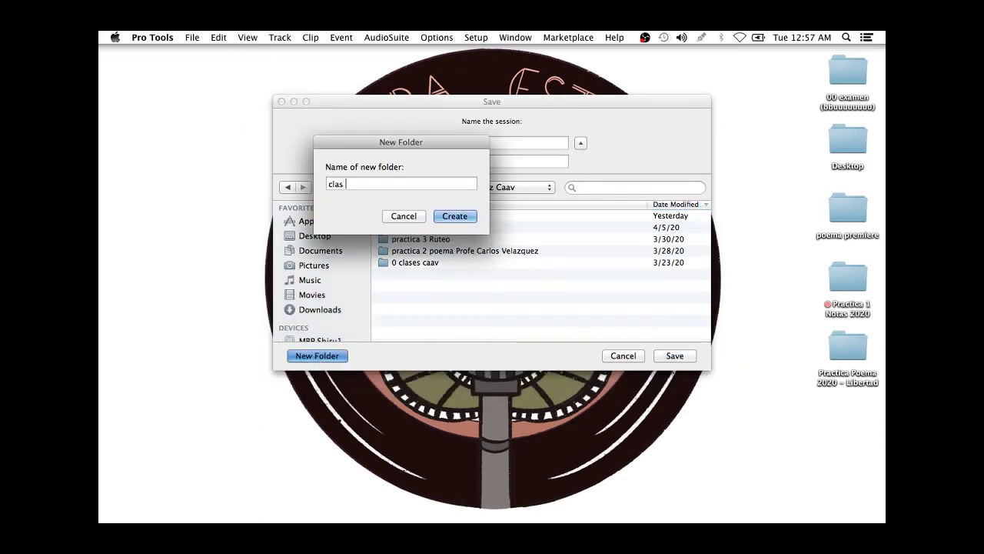
{"action": "type", "text": "e de barra de menus"}
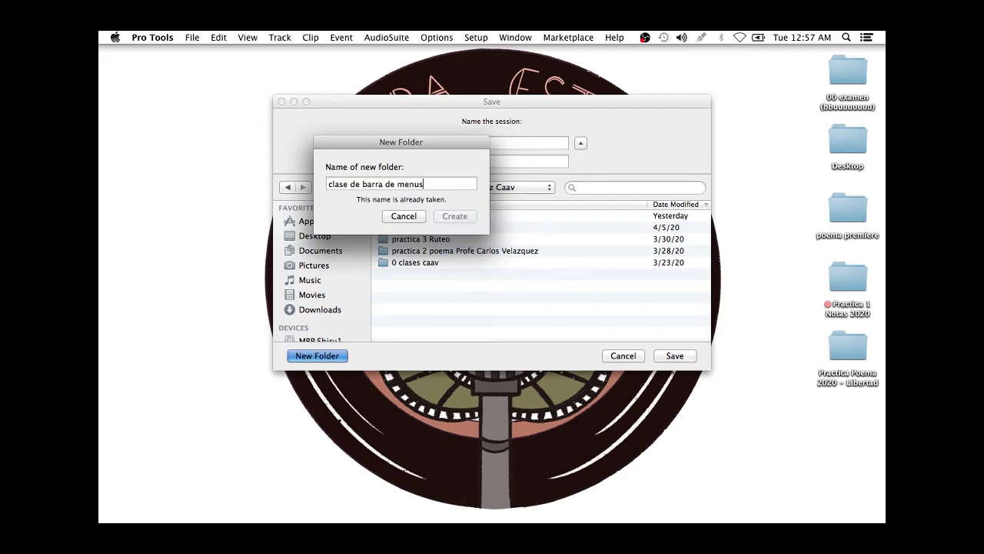
{"action": "type", "text": "0"}
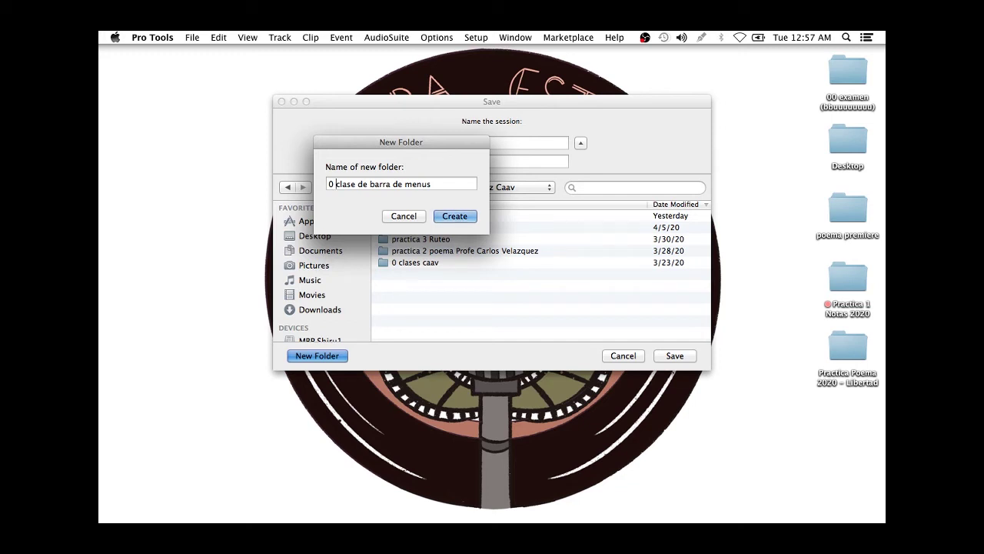
{"action": "key", "text": "Return"}
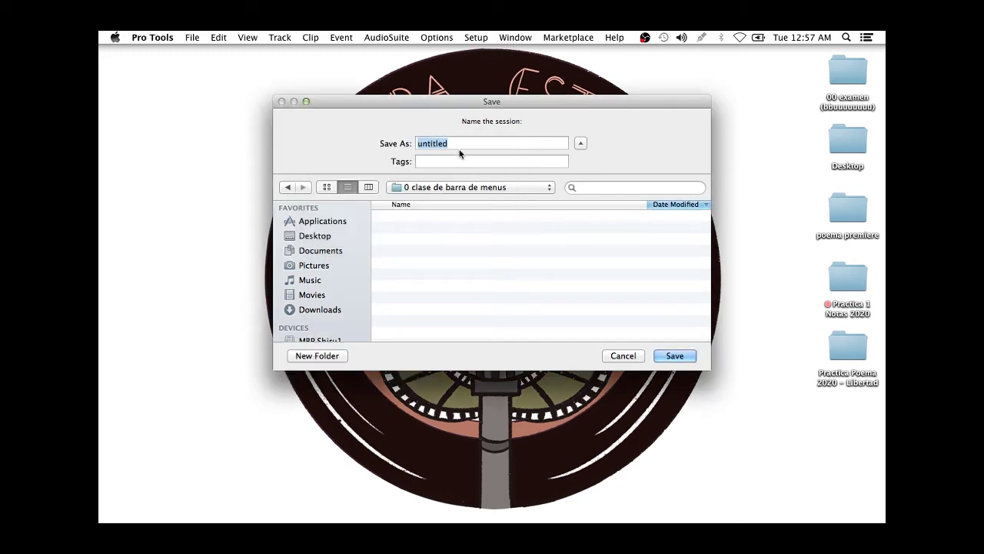
{"action": "type", "text": "barra de menus"}
{"action": "key", "text": "Return"}
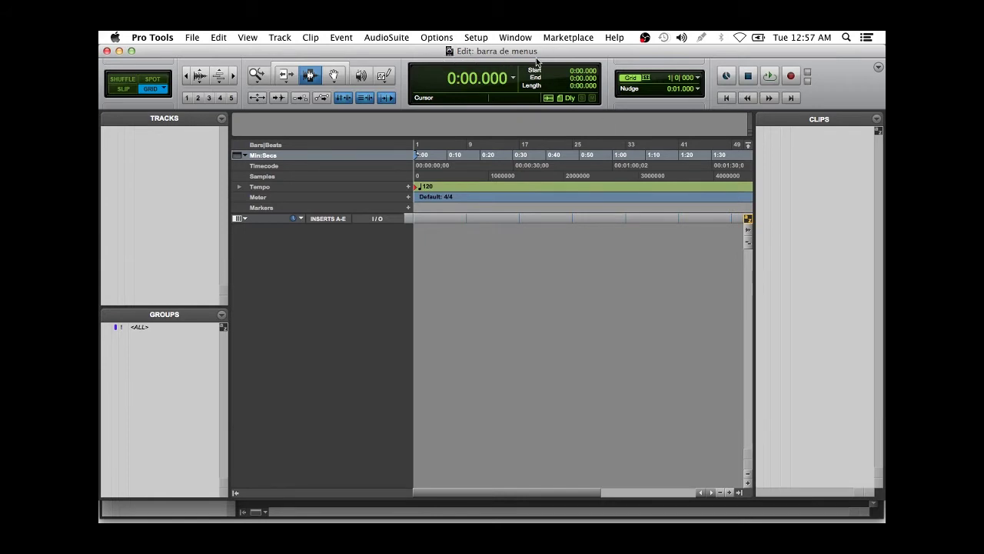
Step: Switch back and forth between the Mix and Edit windows to compare them, finishing in the Edit window
{"action": "left_click", "coordinate": [521, 38]}
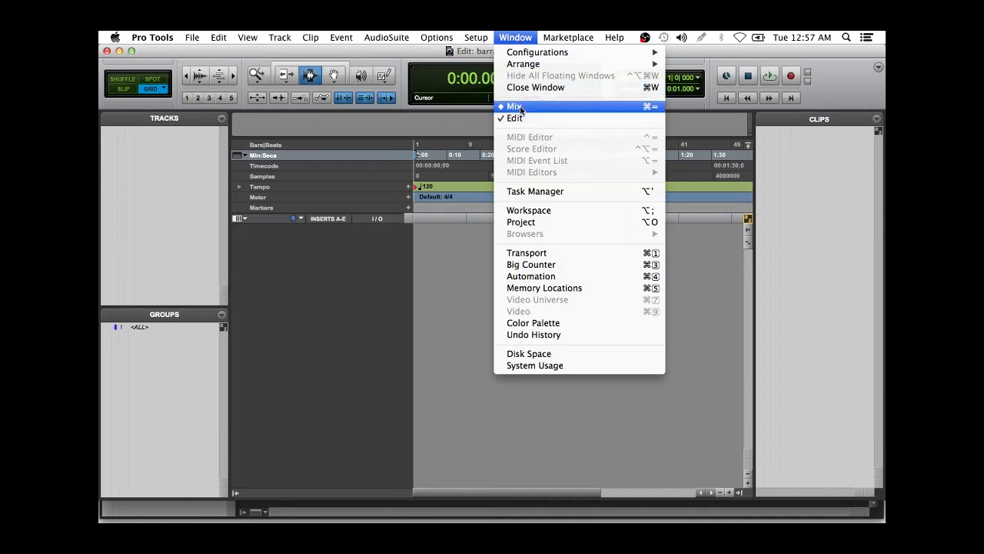
{"action": "left_click", "coordinate": [521, 111]}
{"action": "left_click", "coordinate": [523, 38]}
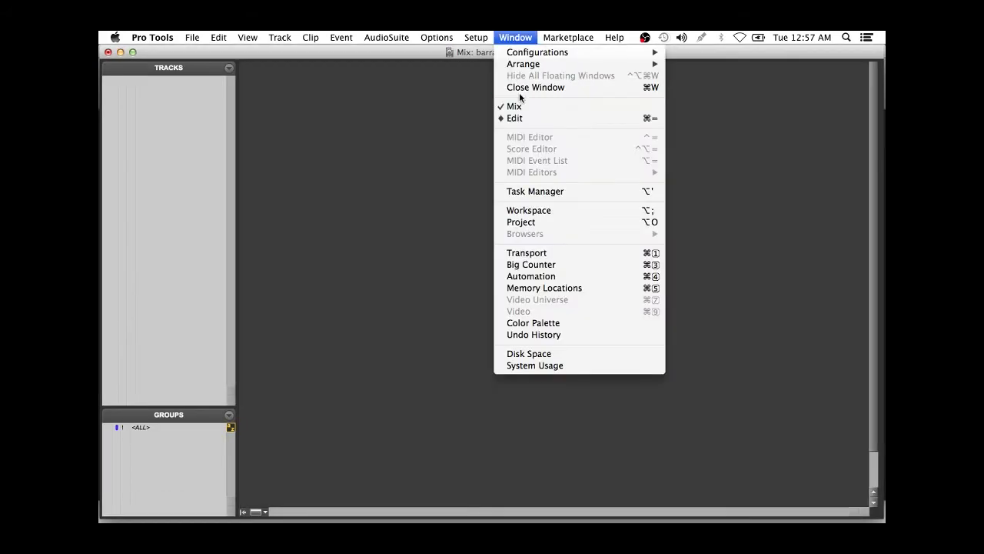
{"action": "left_click", "coordinate": [515, 118]}
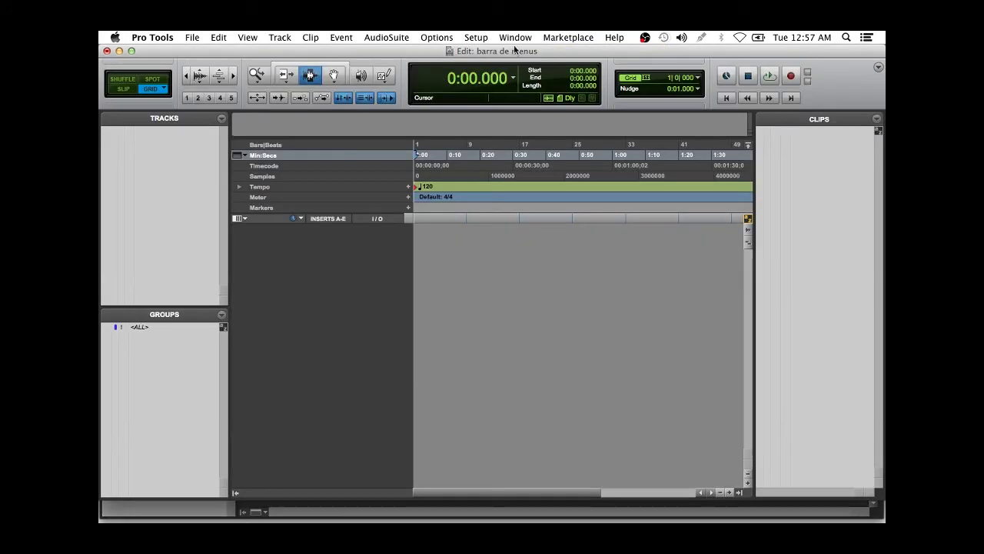
{"action": "left_click", "coordinate": [515, 39]}
{"action": "left_click", "coordinate": [514, 107]}
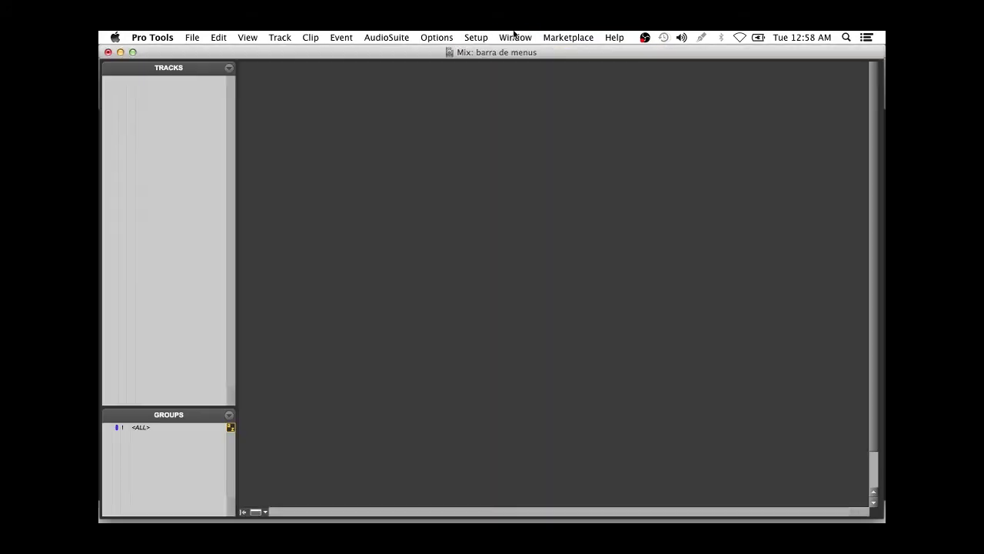
{"action": "left_click", "coordinate": [515, 38]}
{"action": "left_click", "coordinate": [505, 118]}
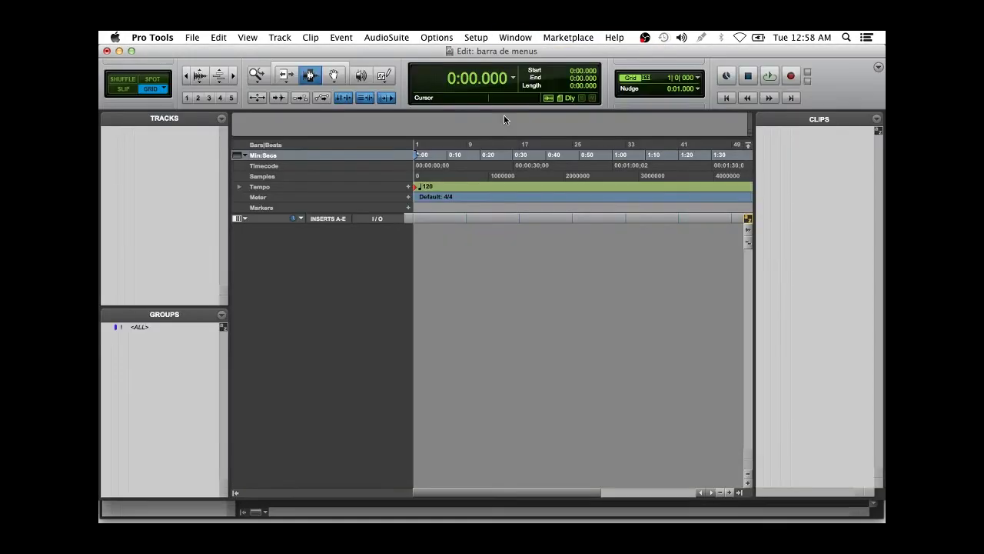
{"action": "left_click", "coordinate": [192, 38]}
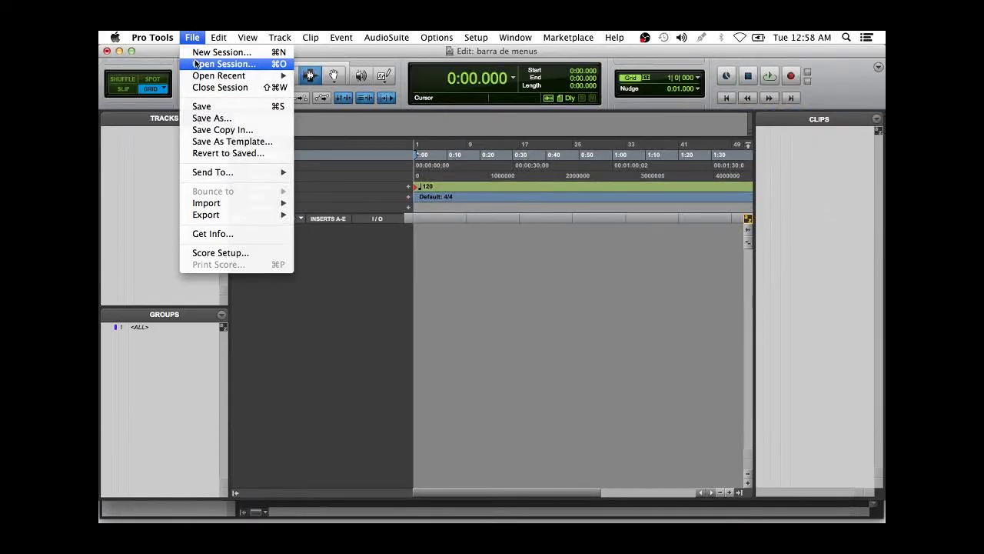
{"action": "left_click", "coordinate": [196, 64]}
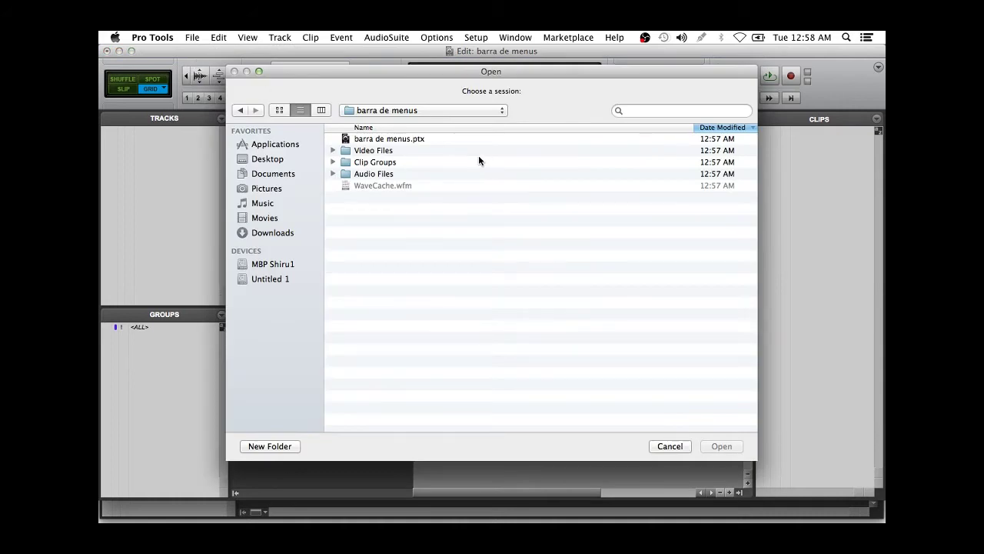
{"action": "left_click", "coordinate": [670, 446]}
Step: Save the current "barra de menus" session
{"action": "left_click", "coordinate": [189, 39]}
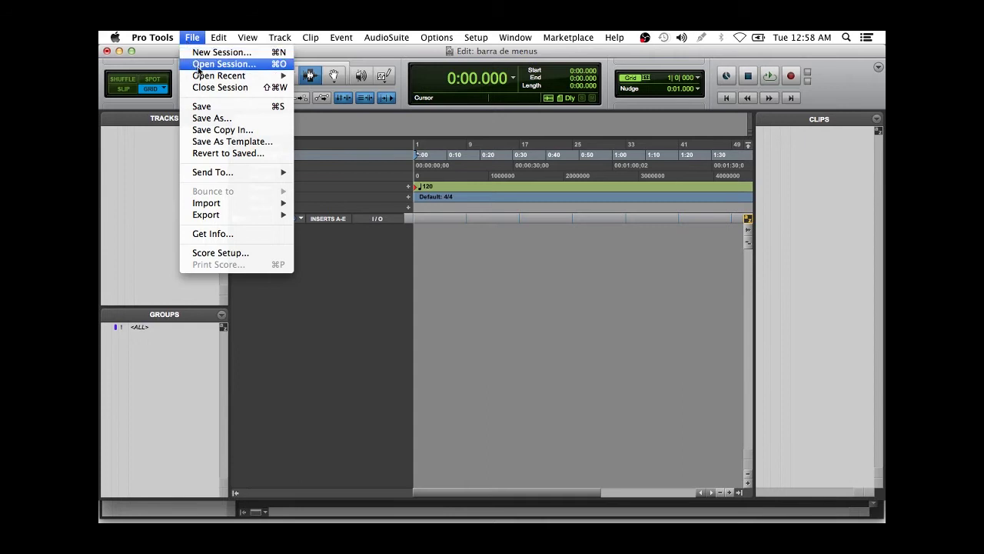
{"action": "mouse_move", "coordinate": [198, 75]}
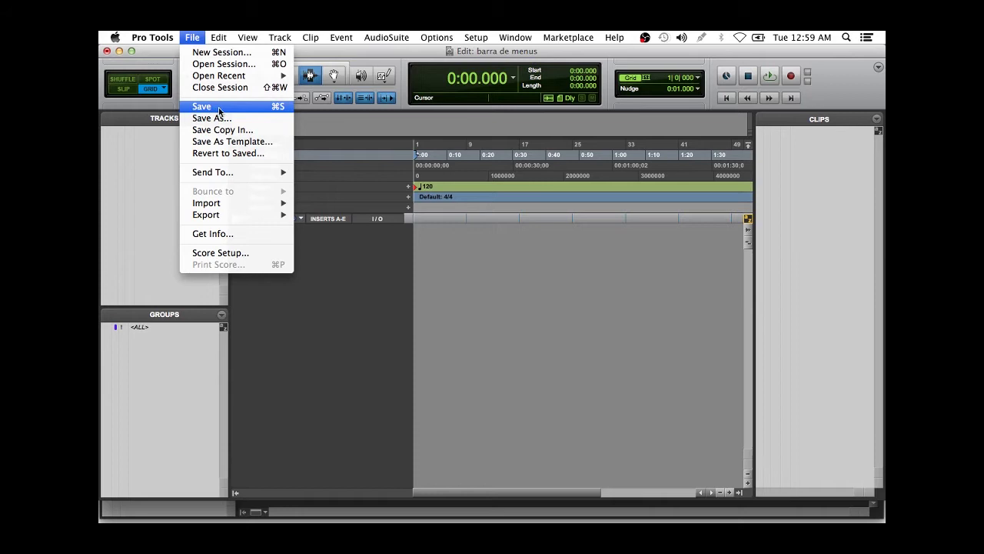
{"action": "left_click", "coordinate": [219, 112]}
Step: Set up a session copy in the Latest format with BWF (.WAV) audio, a 44.1 kHz sample rate and 16-bit depth
{"action": "left_click", "coordinate": [190, 40]}
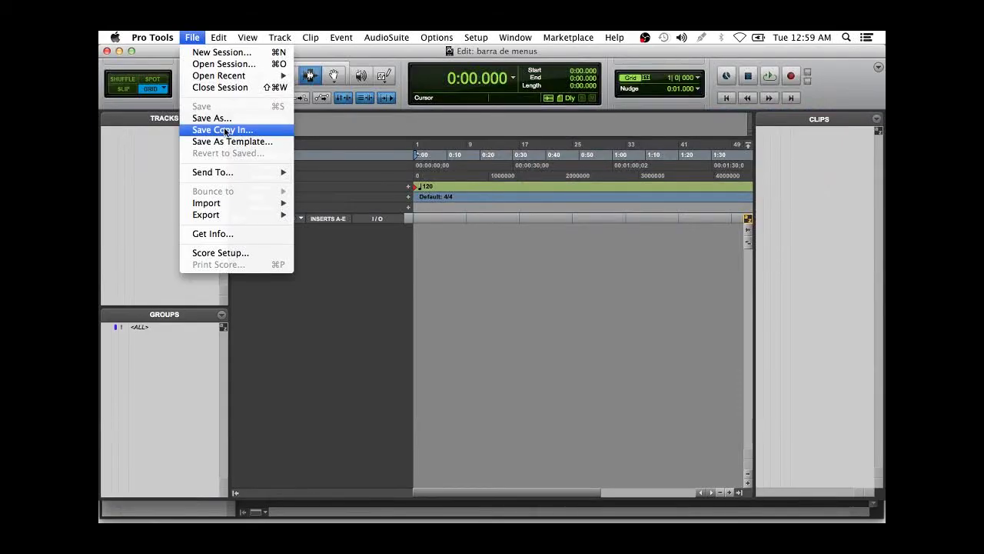
{"action": "left_click", "coordinate": [226, 131]}
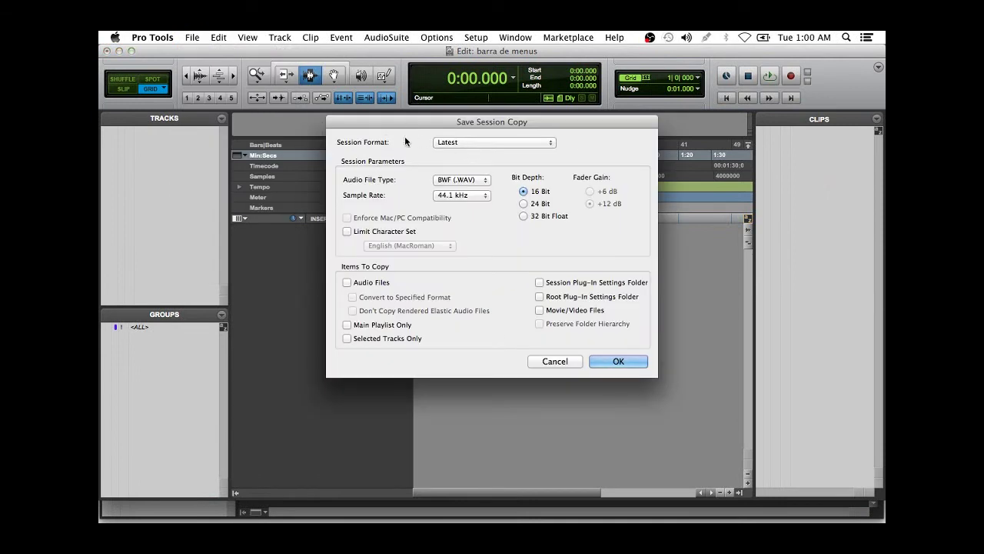
{"action": "left_click", "coordinate": [519, 147]}
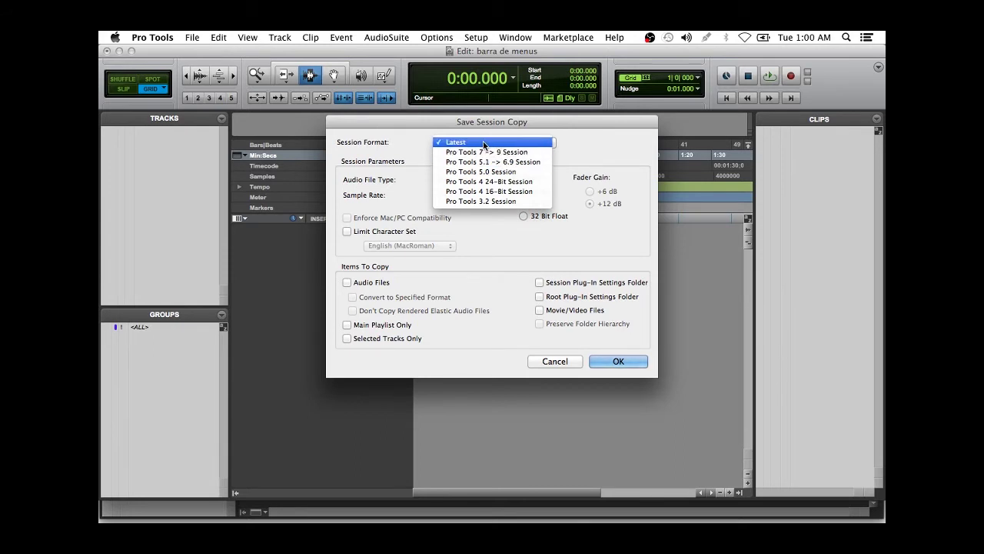
{"action": "left_click", "coordinate": [340, 159]}
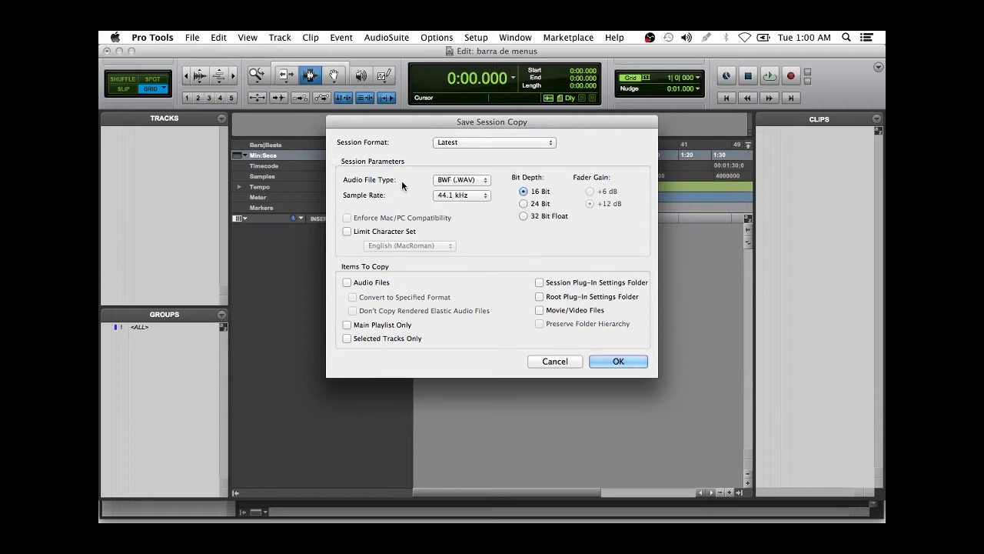
{"action": "left_click", "coordinate": [465, 183]}
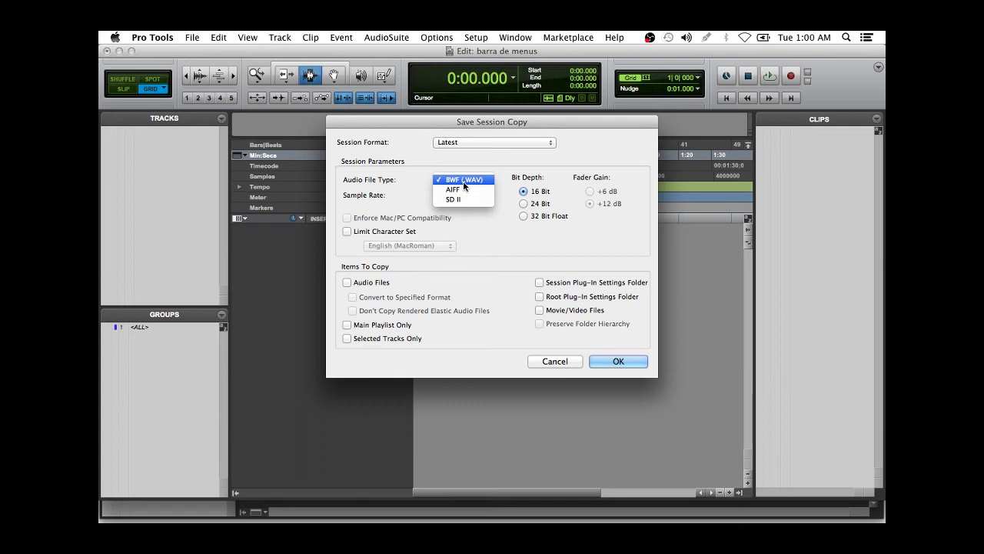
{"action": "left_click", "coordinate": [463, 180]}
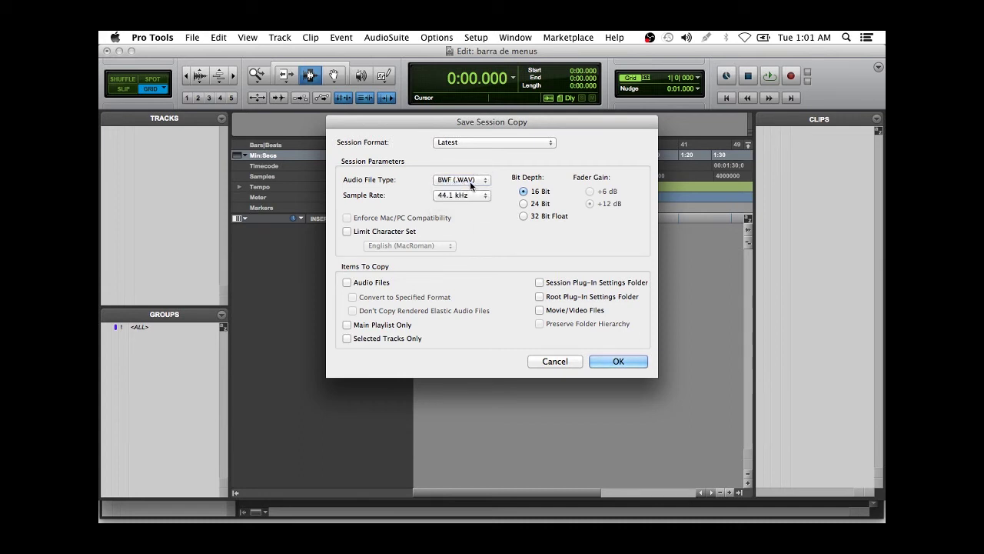
{"action": "left_click", "coordinate": [476, 200]}
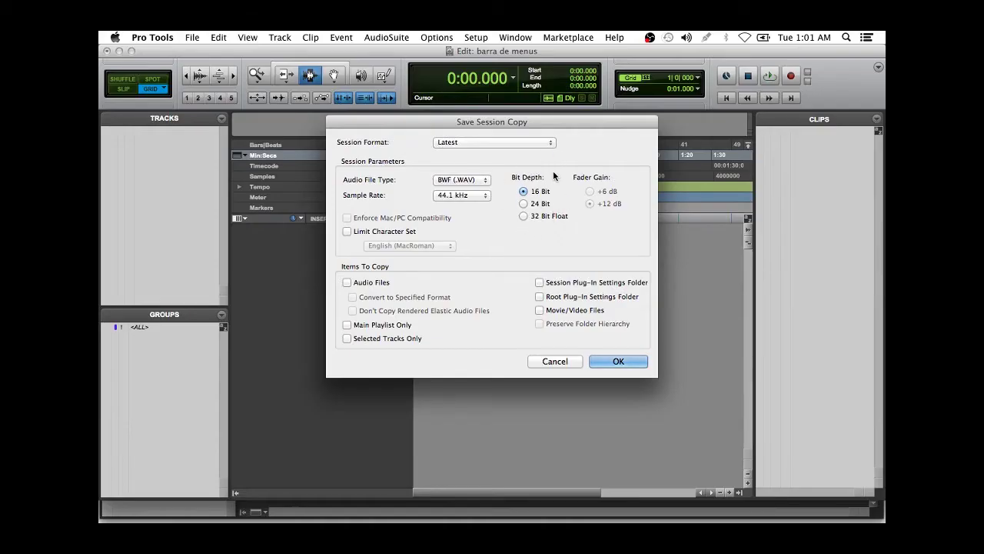
{"action": "left_click", "coordinate": [527, 205]}
{"action": "left_click", "coordinate": [540, 193]}
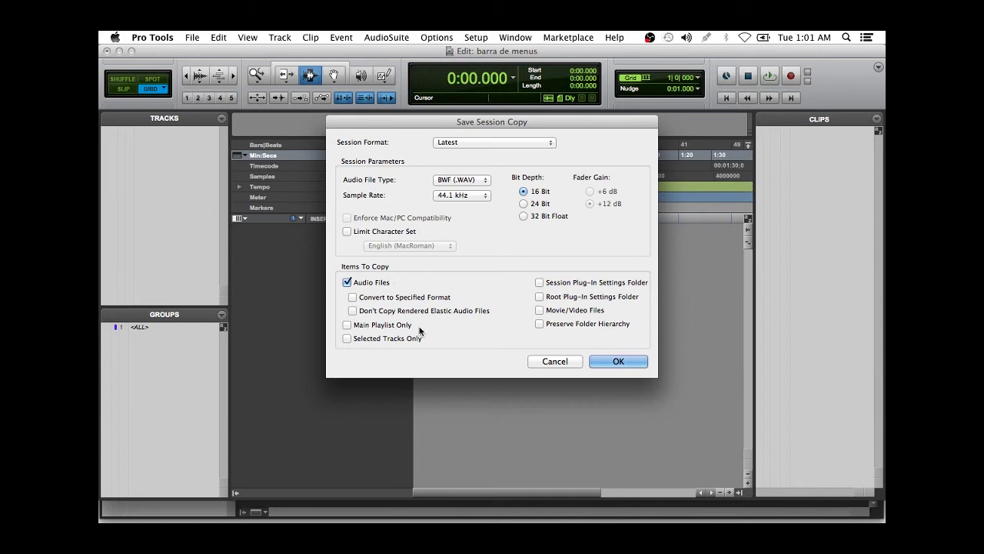
Step: Include audio files, the session and root plug-in settings folders and movie/video files in the session copy, and accept the copy settings
{"action": "left_click", "coordinate": [540, 283]}
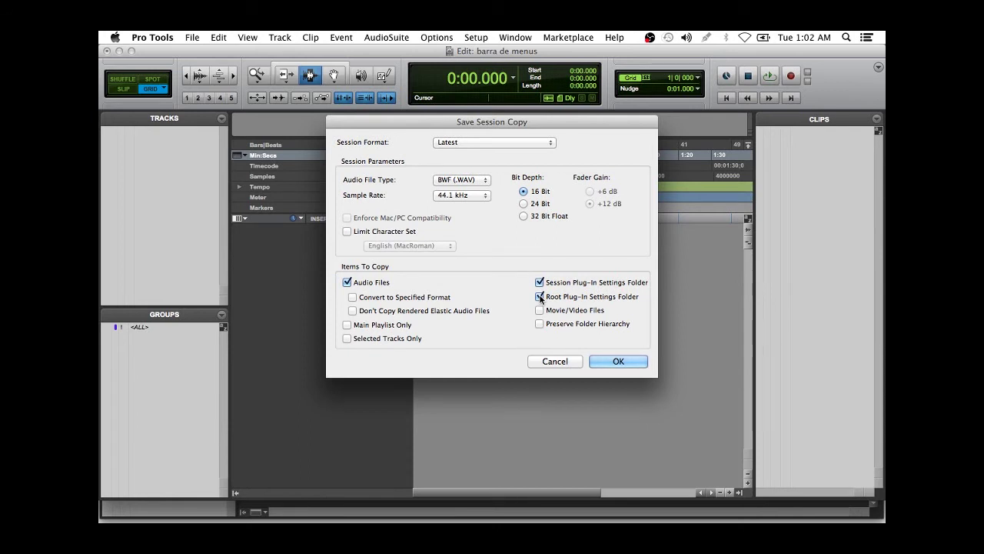
{"action": "left_click", "coordinate": [541, 310]}
{"action": "left_click", "coordinate": [603, 358]}
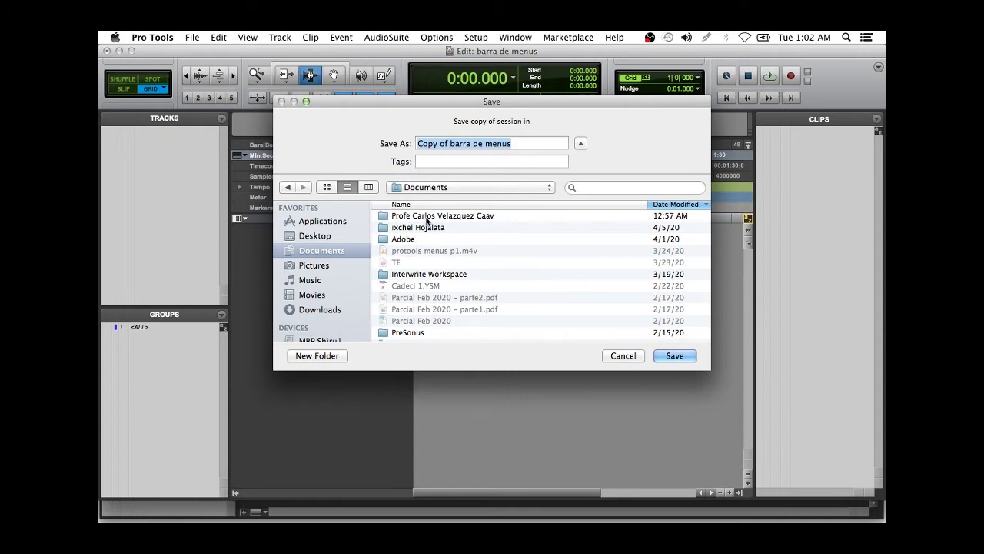
Step: Save the session copy as "Copy of barra de menus" in the "0 clase de barra de menus" folder inside the professor's class folder
{"action": "double_click", "coordinate": [427, 217]}
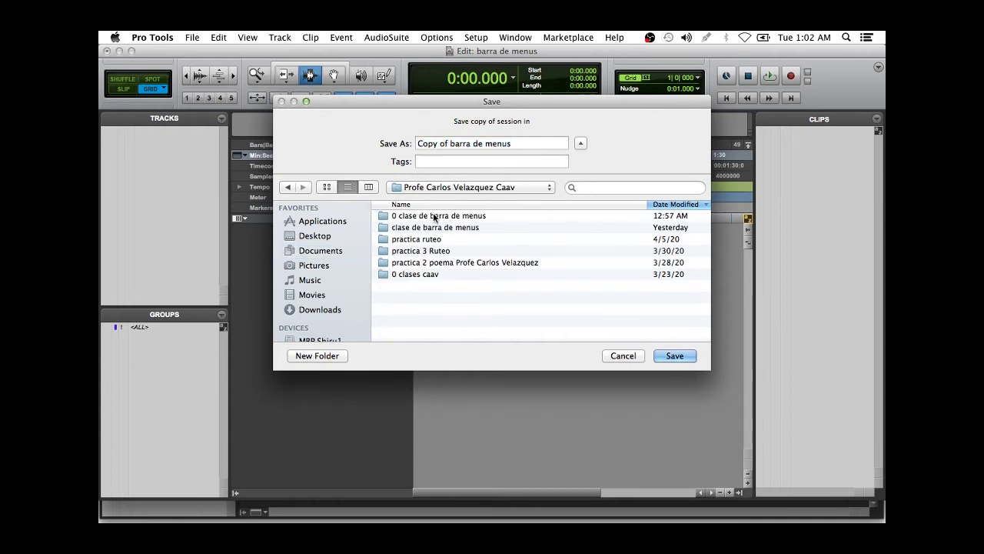
{"action": "double_click", "coordinate": [434, 217]}
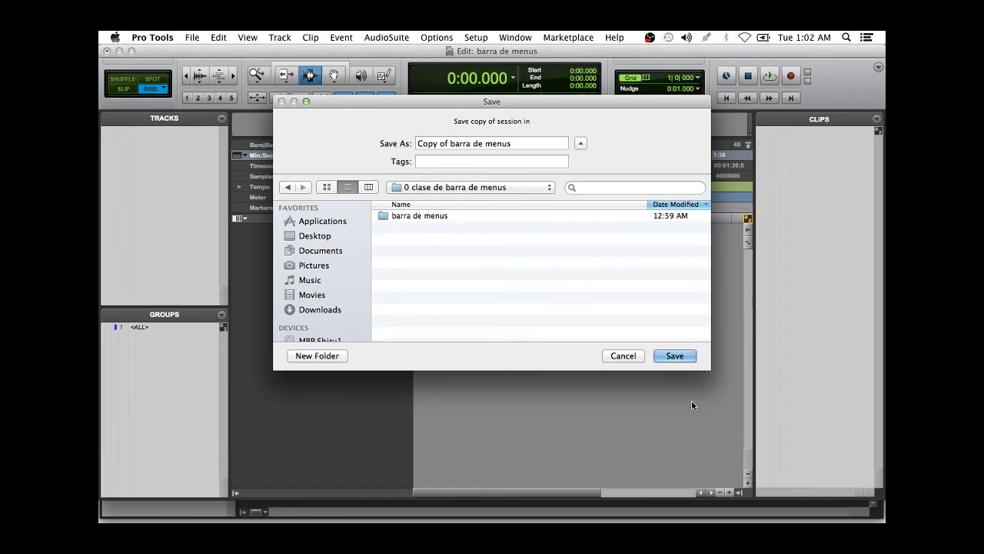
{"action": "left_click", "coordinate": [674, 356]}
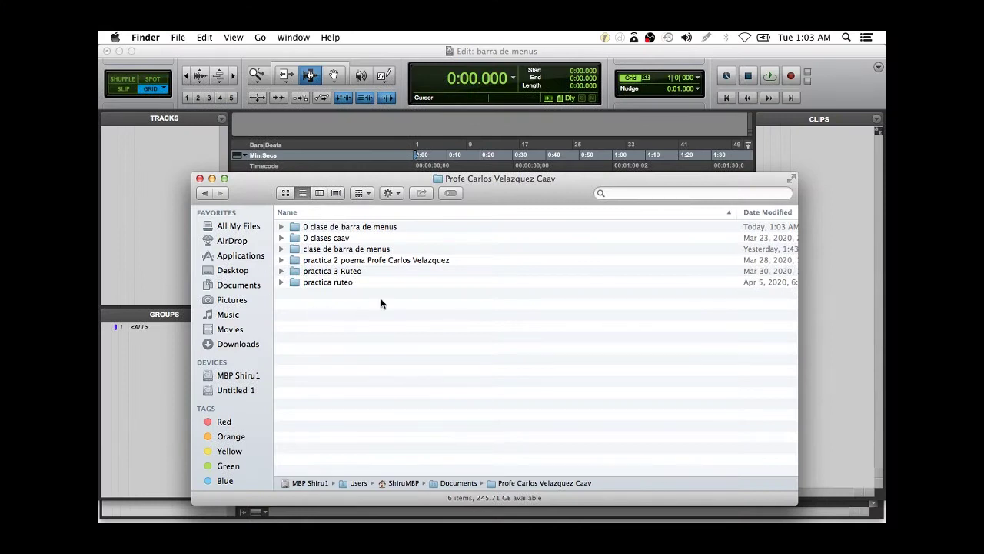
Step: Open the "0 clase de barra de menus" folder in Finder and look inside its "Copy of barra de menus" folder
{"action": "double_click", "coordinate": [341, 227]}
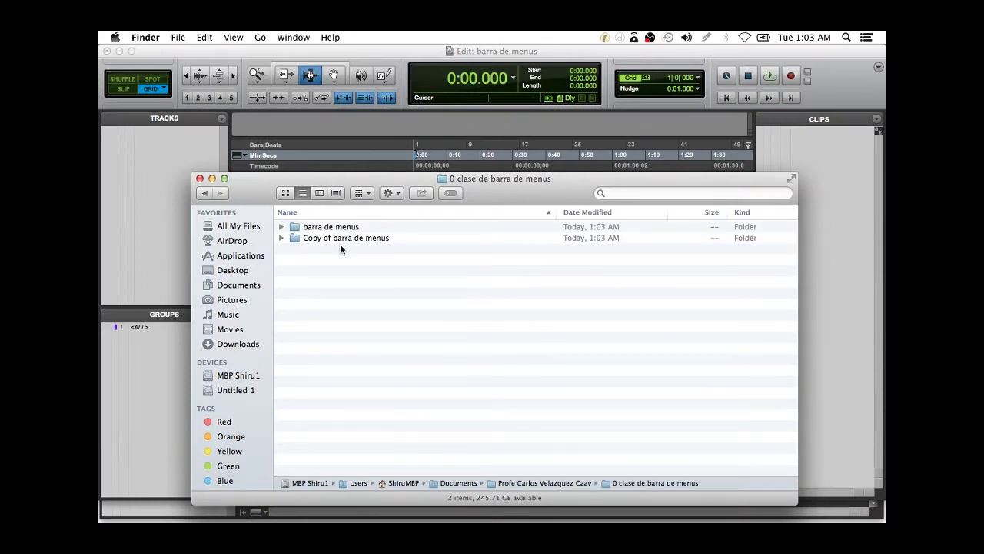
{"action": "left_click", "coordinate": [347, 238]}
{"action": "double_click", "coordinate": [347, 238]}
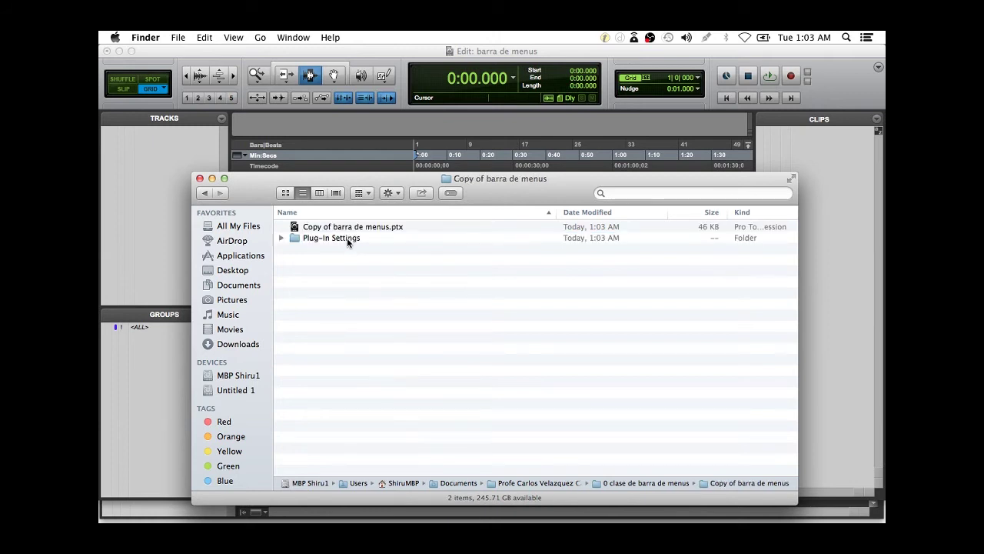
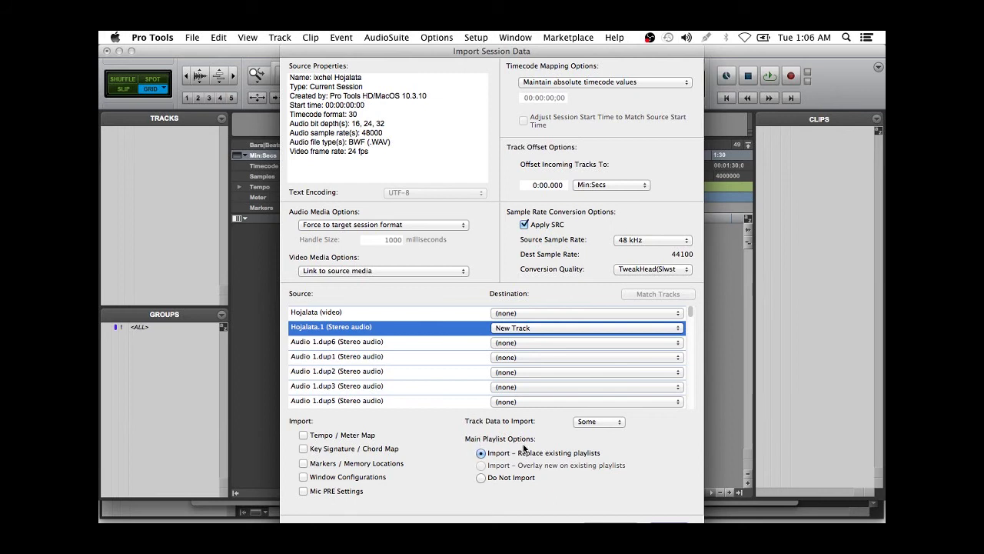
Step: Review the track data types to import, then import the Hojalata.1 stereo audio track from the Hojalata session as a new track
{"action": "left_click", "coordinate": [598, 421]}
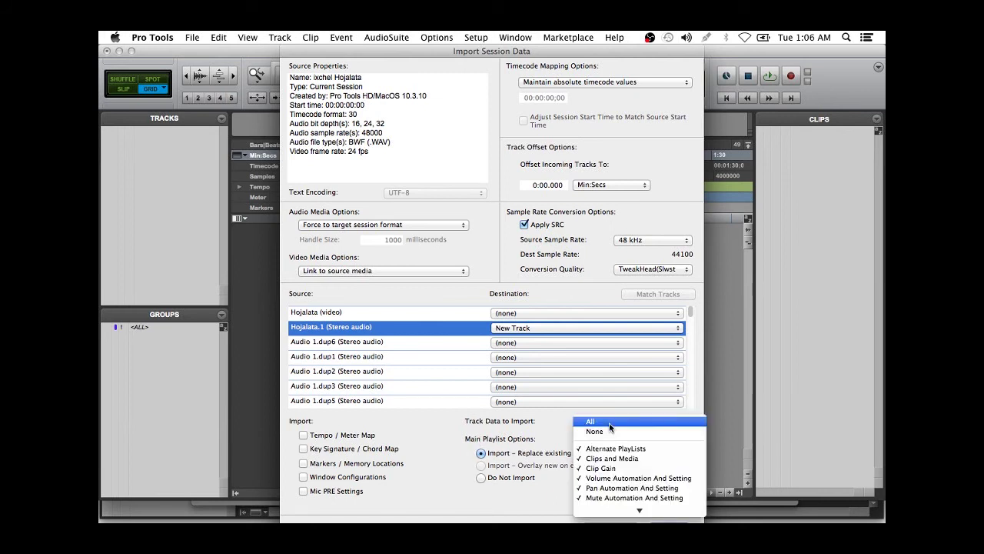
{"action": "scroll", "coordinate": [610, 428], "scroll_direction": "down", "scroll_amount": 5}
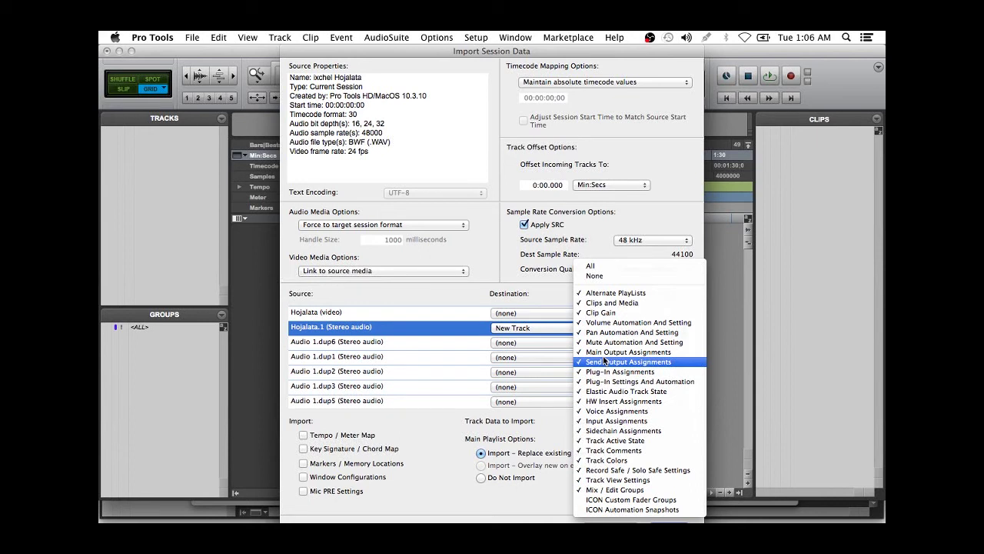
{"action": "left_click", "coordinate": [452, 450]}
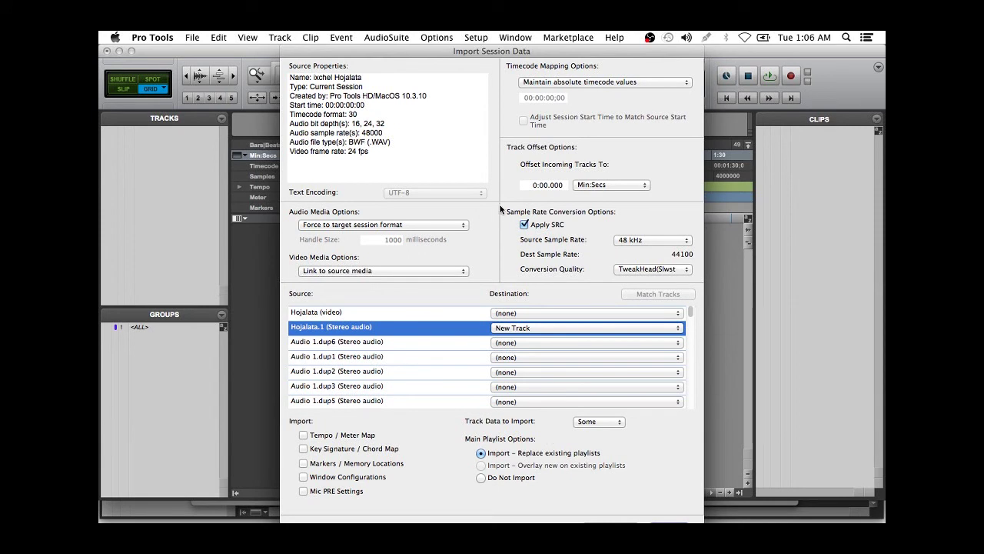
{"action": "left_click_drag", "start_coordinate": [494, 52], "coordinate": [472, 51]}
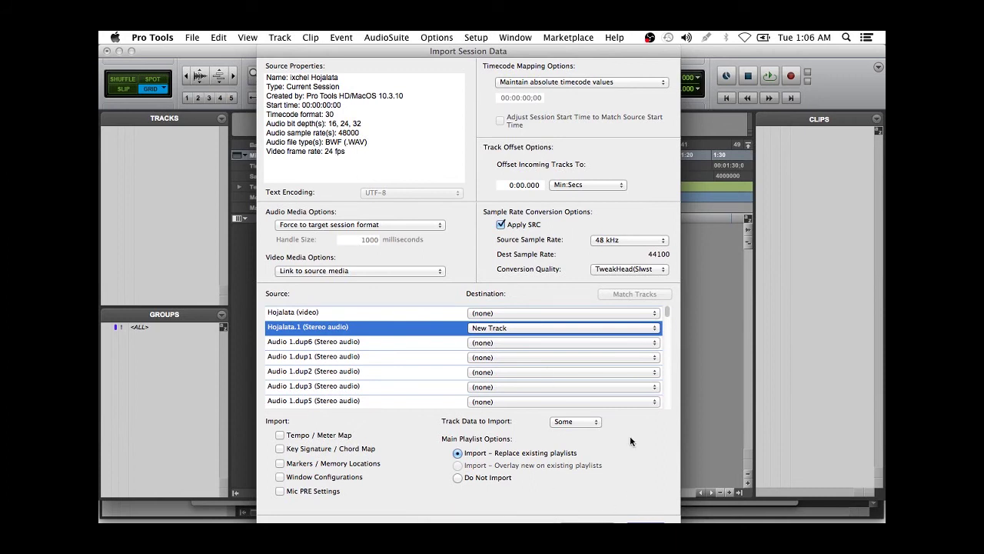
{"action": "key", "text": "Return"}
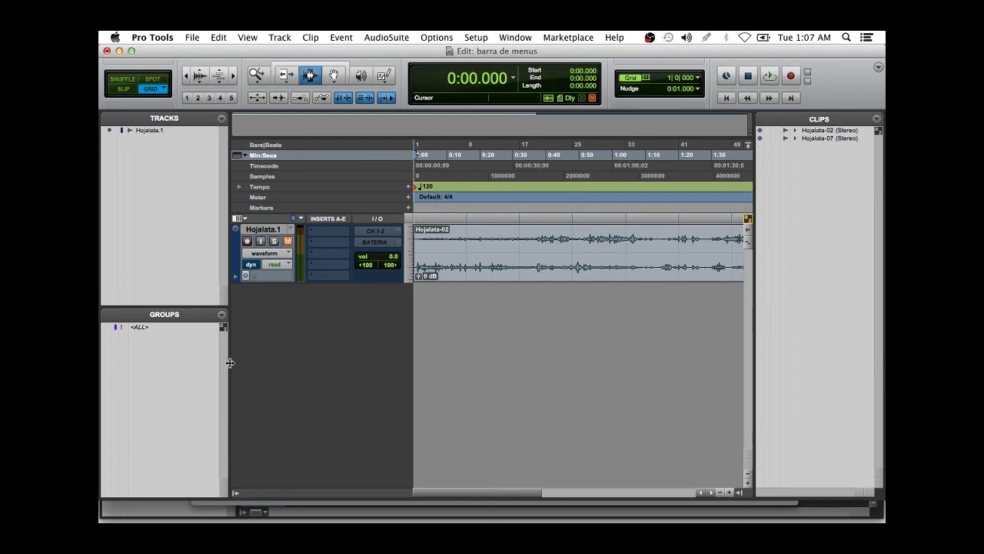
Step: Route the Hojalata.1 track's output to Output 1-2 (Stereo) and select its Hojalata-02 clip
{"action": "left_click", "coordinate": [369, 243]}
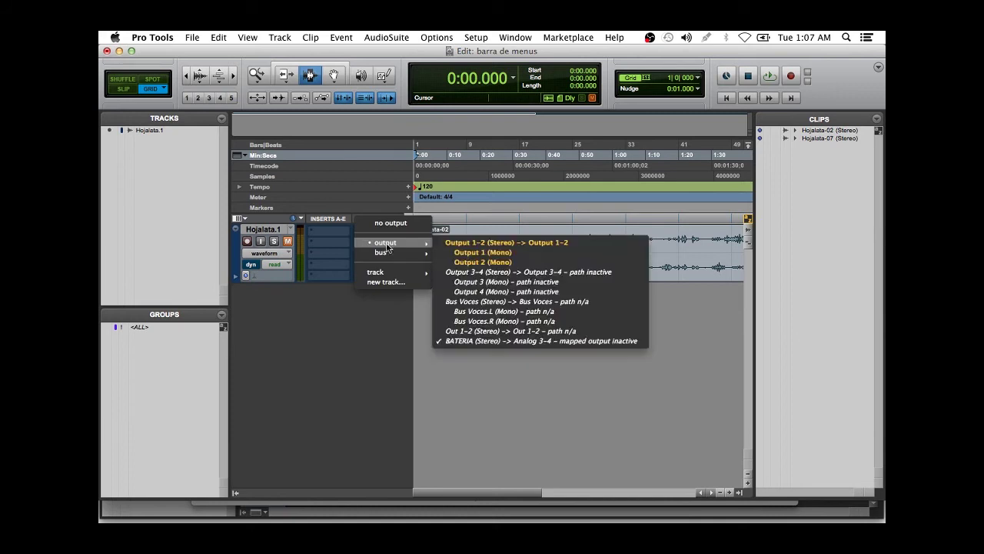
{"action": "left_click", "coordinate": [492, 242]}
{"action": "double_click", "coordinate": [442, 241]}
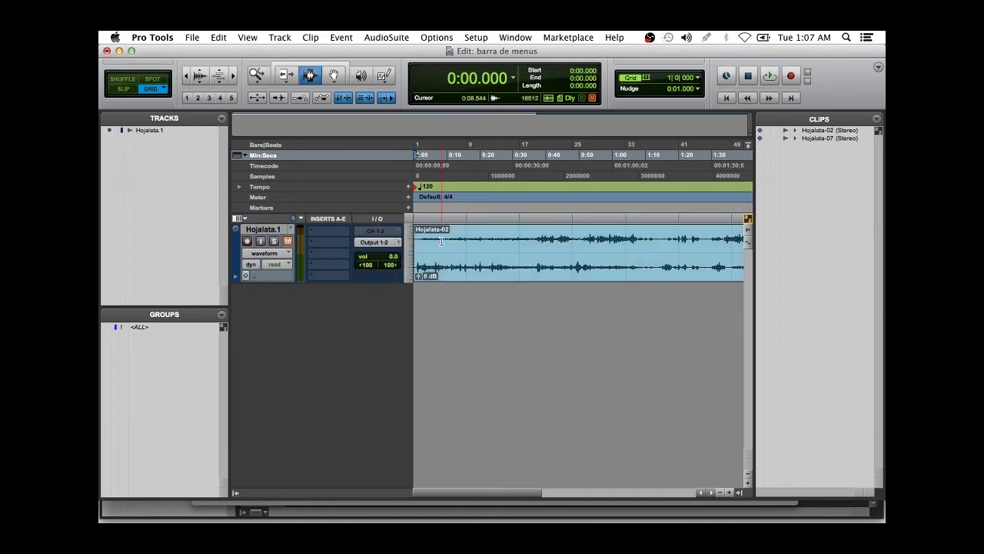
Step: Unmute the Hojalata.1 track and play back a short passage of it
{"action": "left_click", "coordinate": [289, 242]}
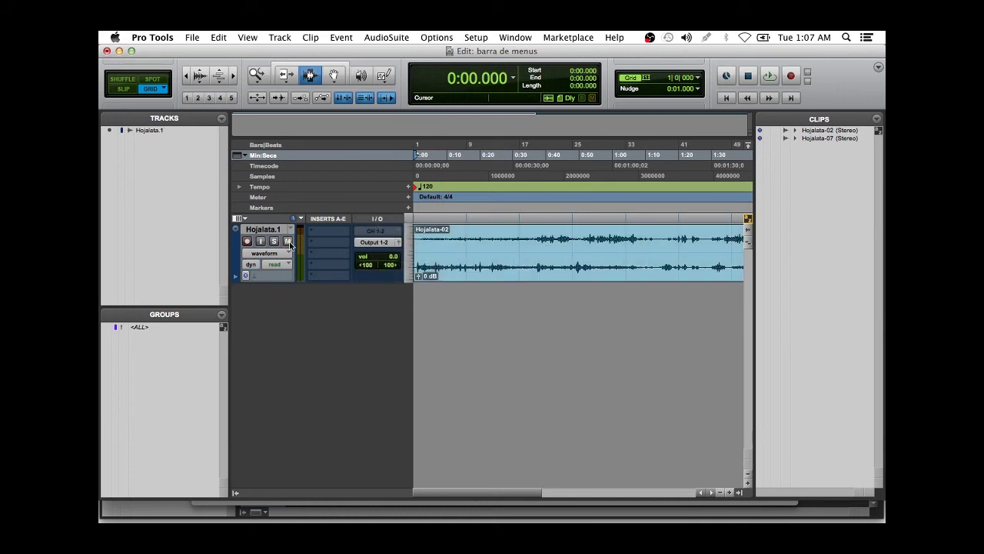
{"action": "key", "text": "space"}
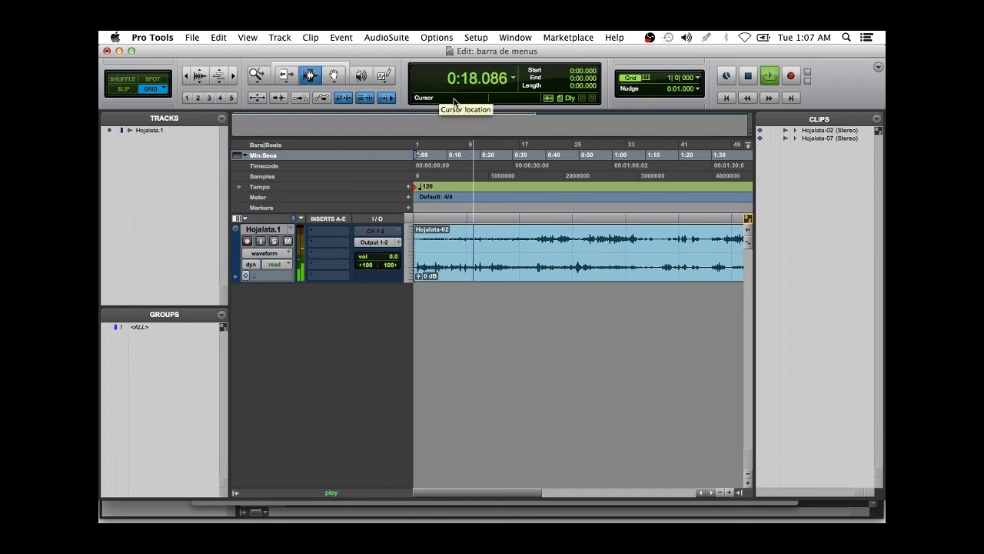
{"action": "key", "text": "space"}
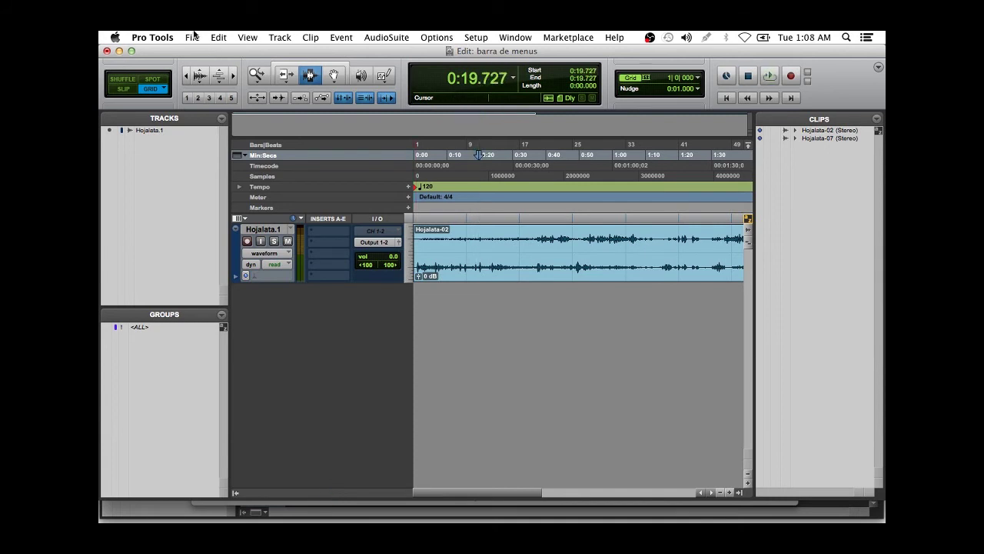
Step: Start an audio import and add the "Soundtrack Hojalata" .wav from the Hojalata session folder to the clips to import as a conversion
{"action": "left_click", "coordinate": [192, 37]}
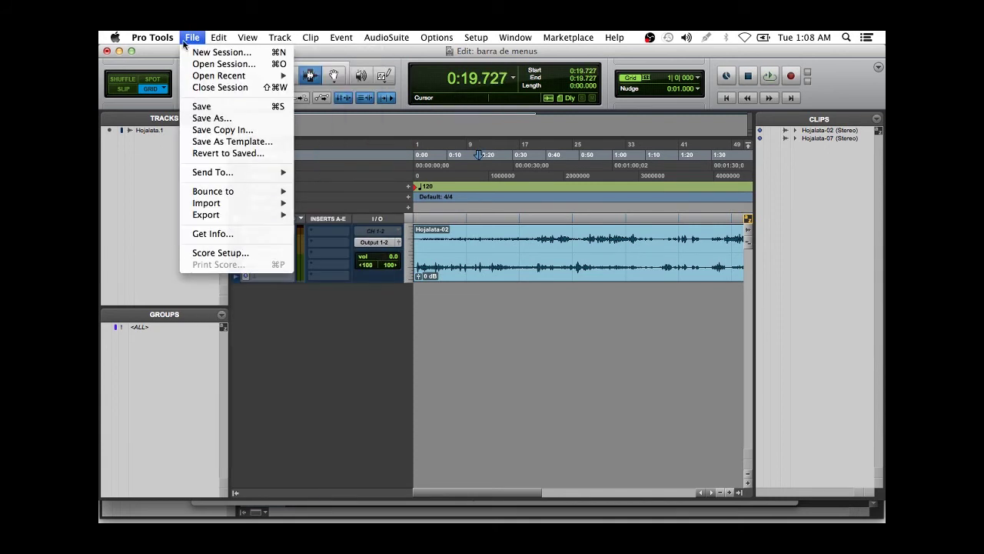
{"action": "mouse_move", "coordinate": [295, 202]}
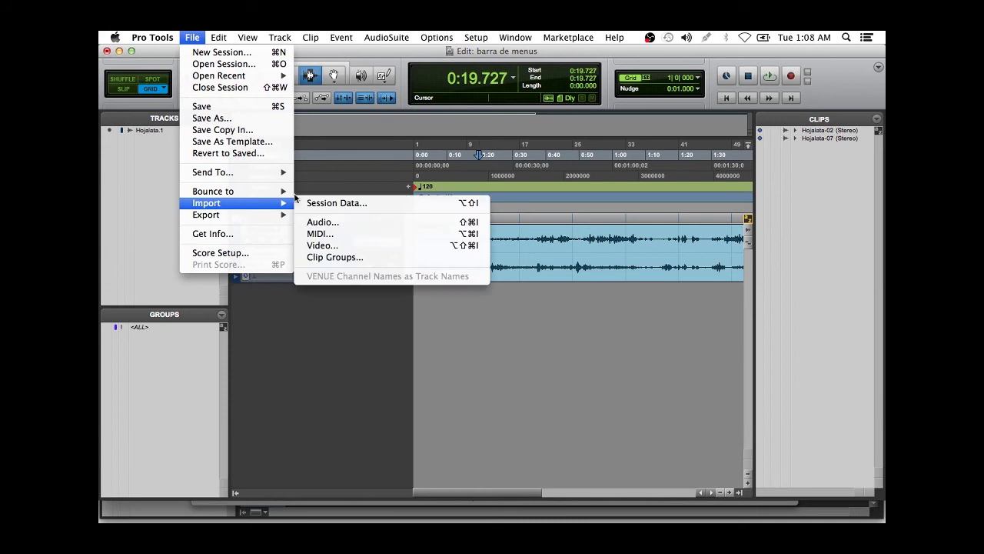
{"action": "left_click", "coordinate": [341, 223]}
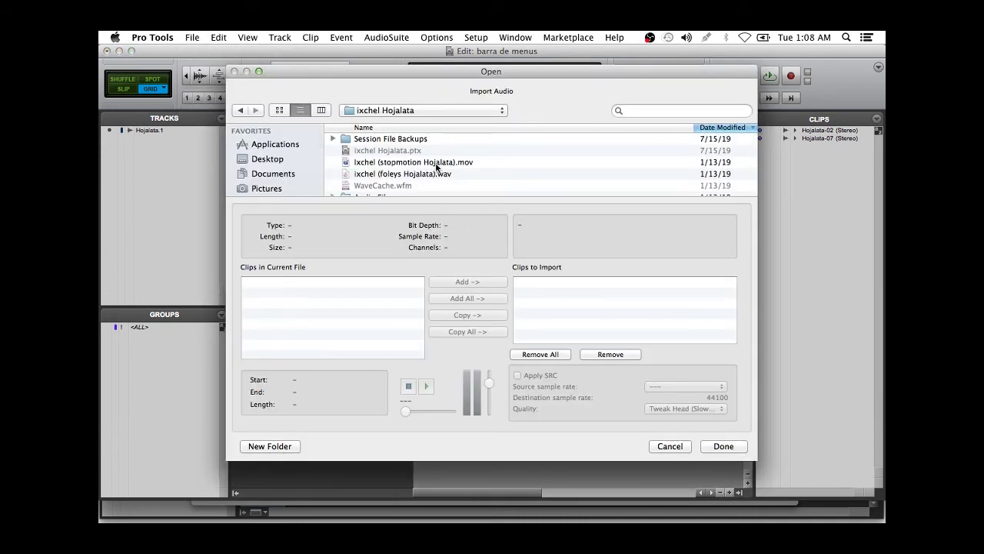
{"action": "scroll", "coordinate": [436, 166], "scroll_direction": "down", "scroll_amount": 5}
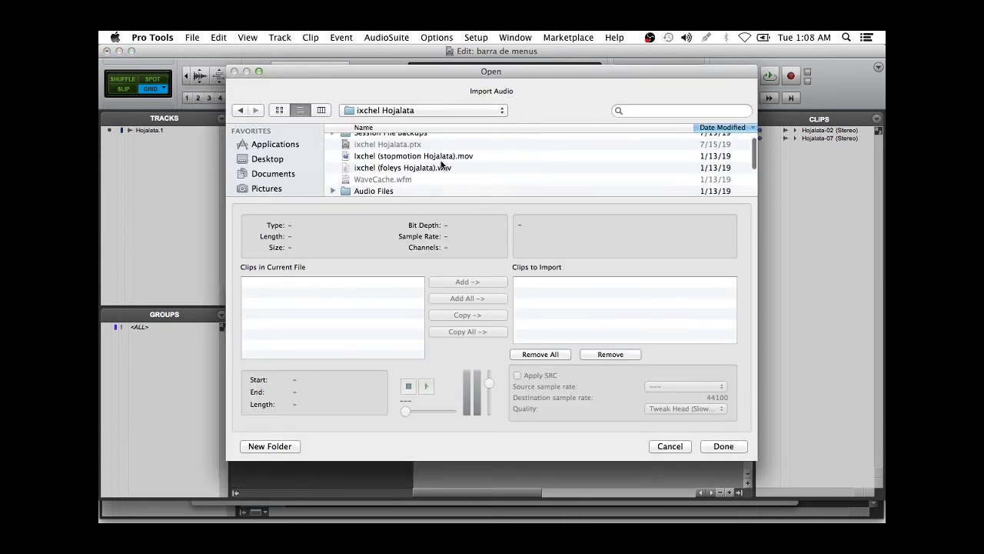
{"action": "left_click", "coordinate": [439, 110]}
{"action": "left_click", "coordinate": [435, 110]}
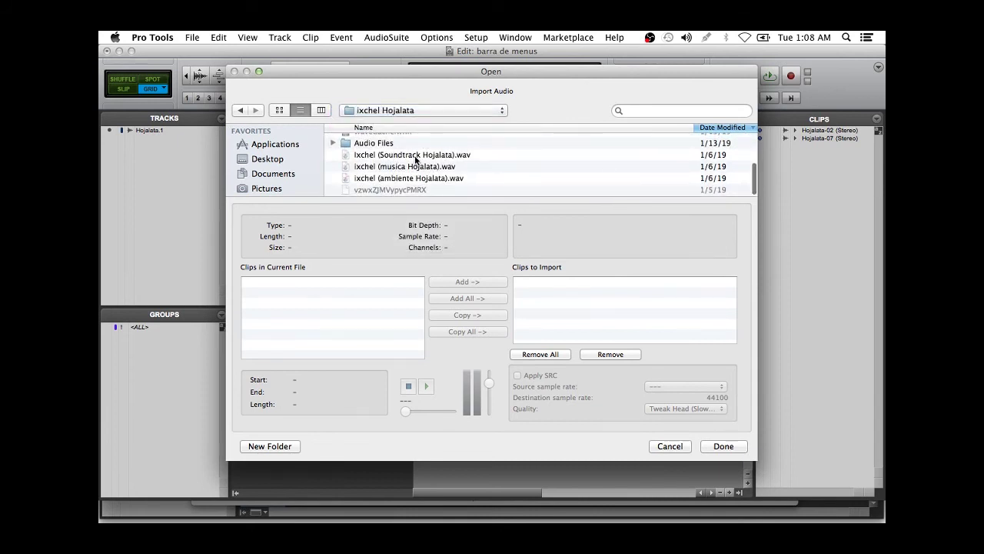
{"action": "left_click", "coordinate": [415, 158]}
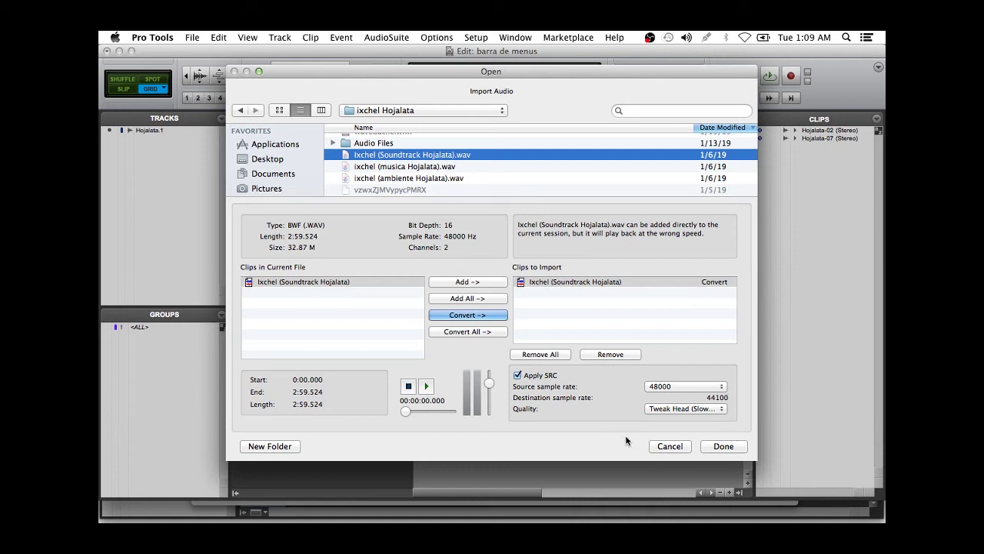
Step: Save the converted soundtrack in the session's Audio Files folder and place it on a new track at Session Start
{"action": "left_click", "coordinate": [723, 447]}
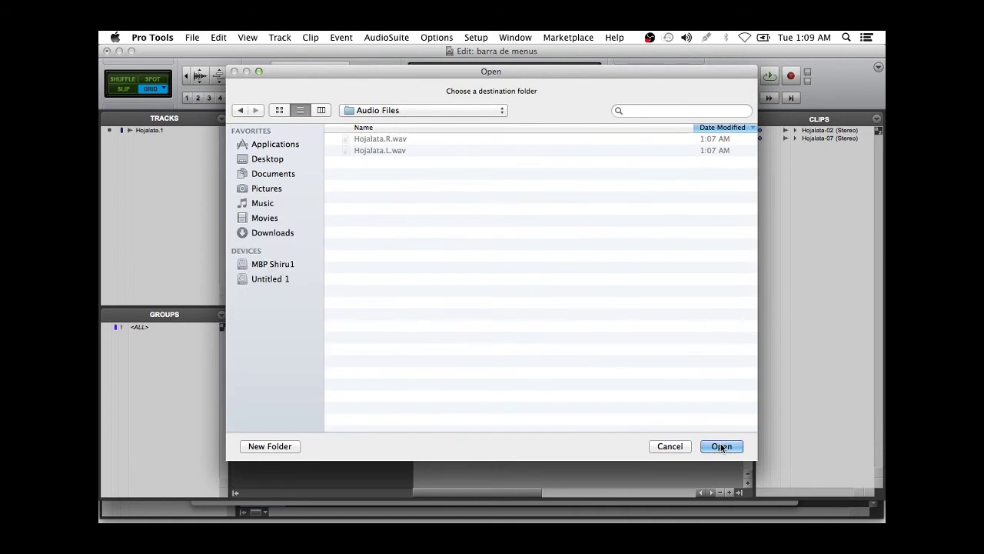
{"action": "left_click", "coordinate": [491, 110]}
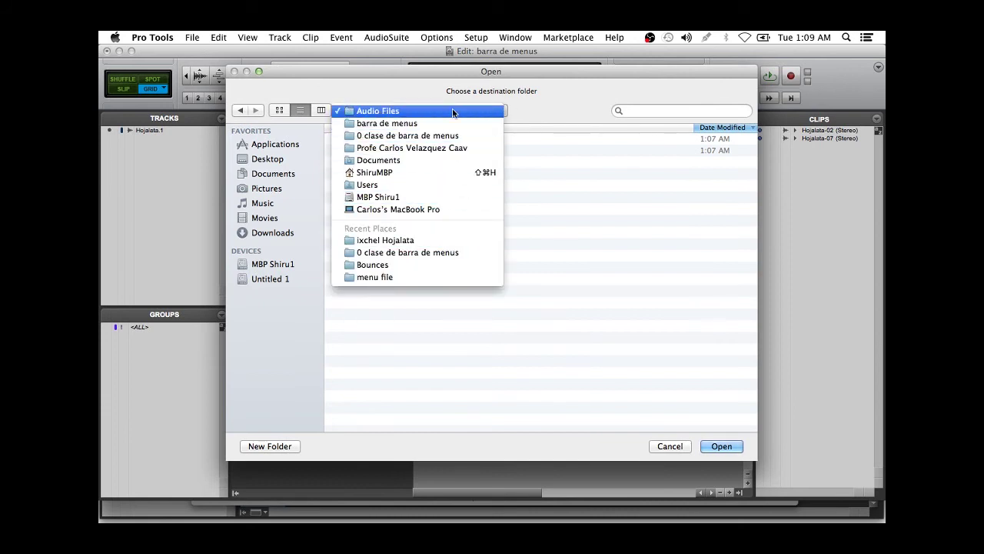
{"action": "left_click", "coordinate": [397, 113]}
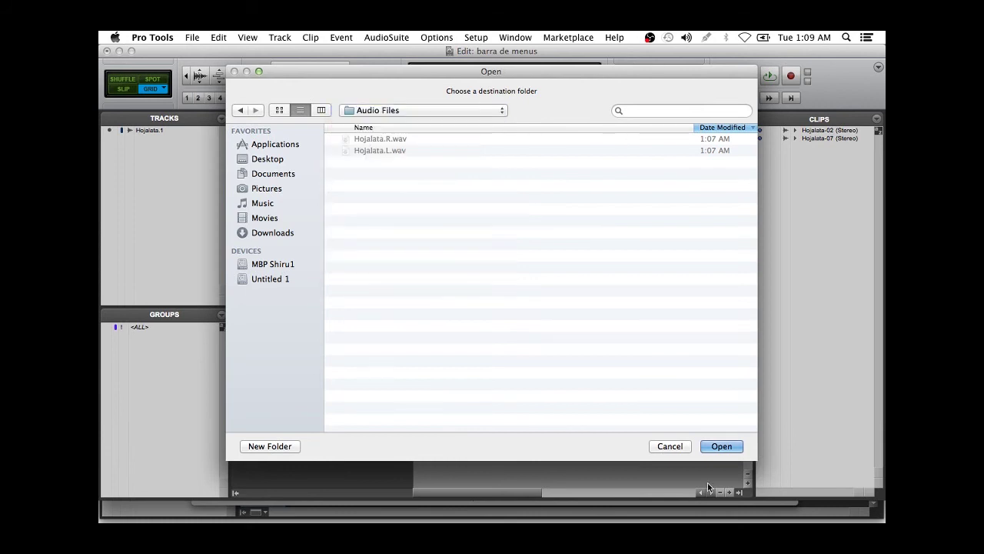
{"action": "left_click", "coordinate": [726, 448]}
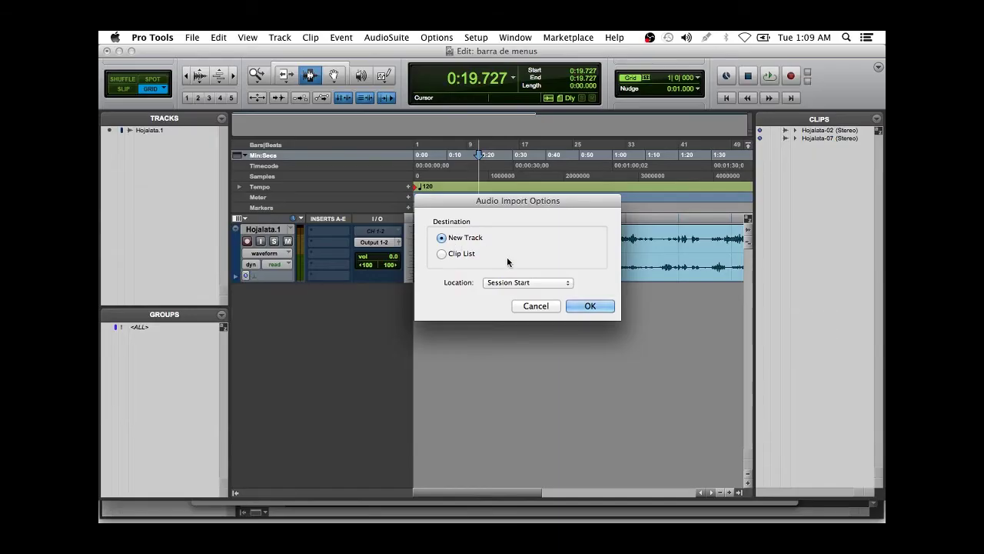
{"action": "left_click", "coordinate": [592, 308]}
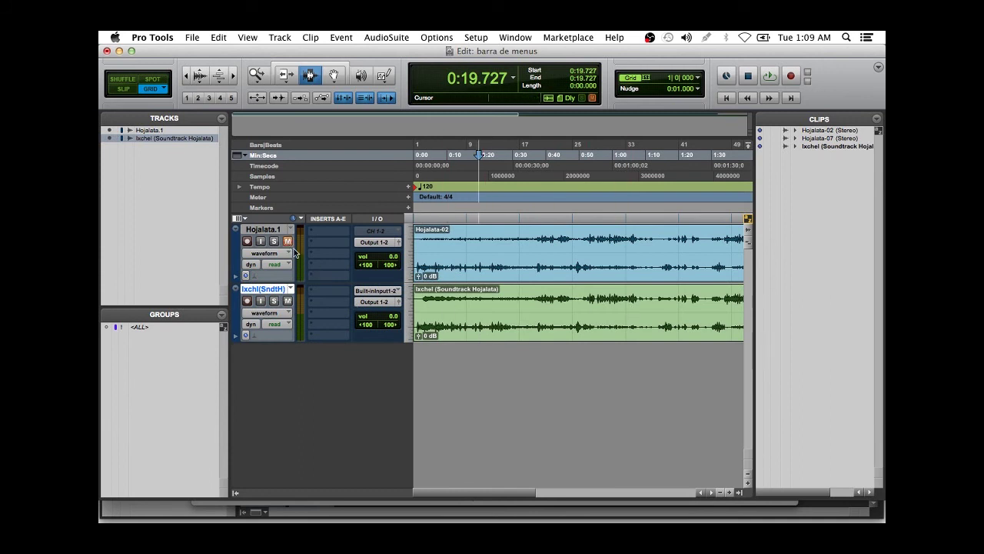
Step: Play a short passage of the imported soundtrack with Hojalata.1 muted, and return to the session start
{"action": "key", "text": "space"}
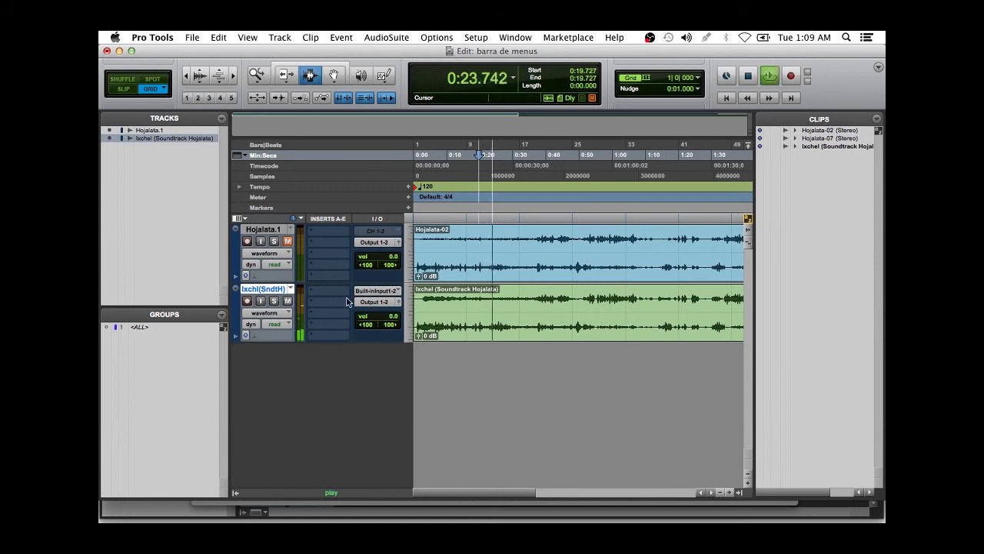
{"action": "key", "text": "space"}
{"action": "key", "text": "Return"}
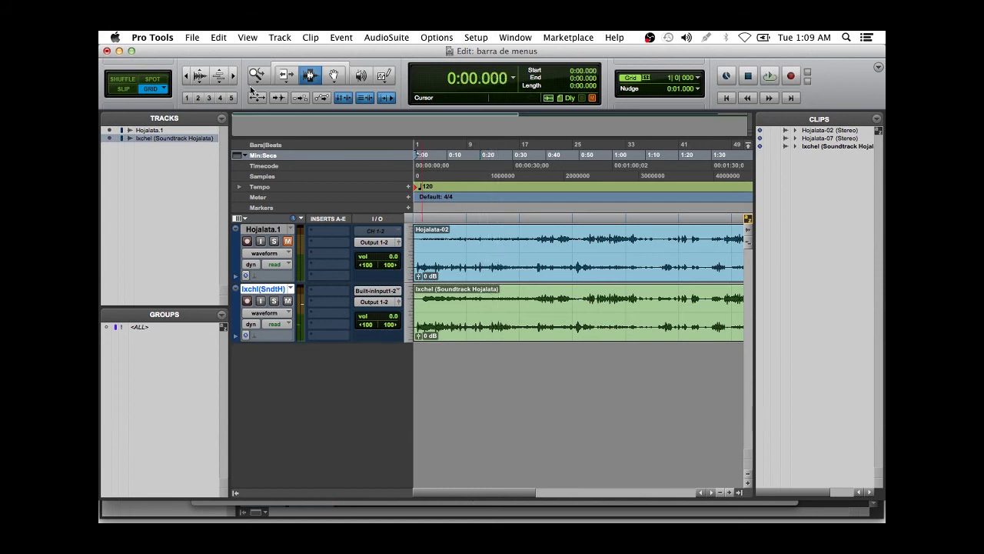
Step: Import the "stopmotion Hojalata" .mov video to a new track at Session Start, including the audio from the file
{"action": "left_click", "coordinate": [193, 37]}
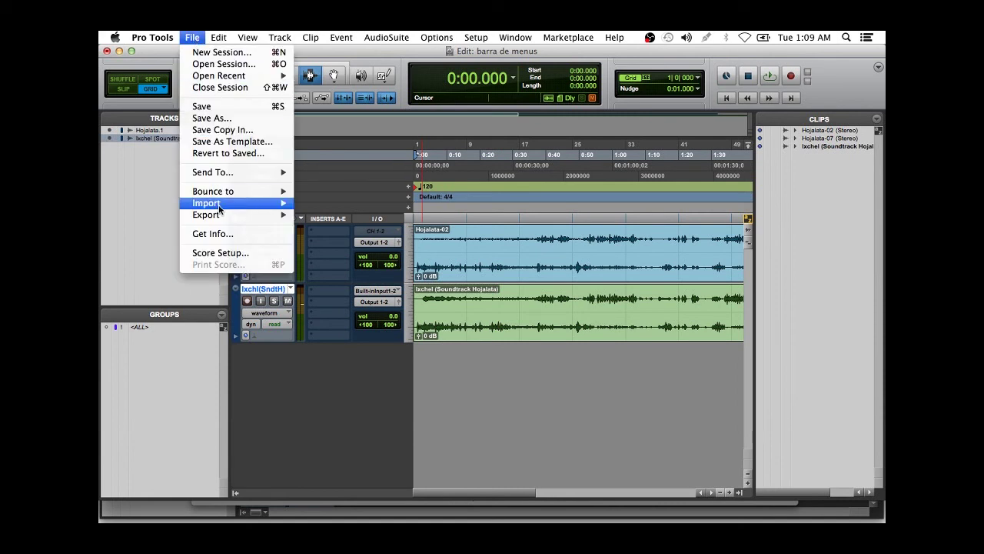
{"action": "mouse_move", "coordinate": [228, 205]}
{"action": "left_click", "coordinate": [324, 250]}
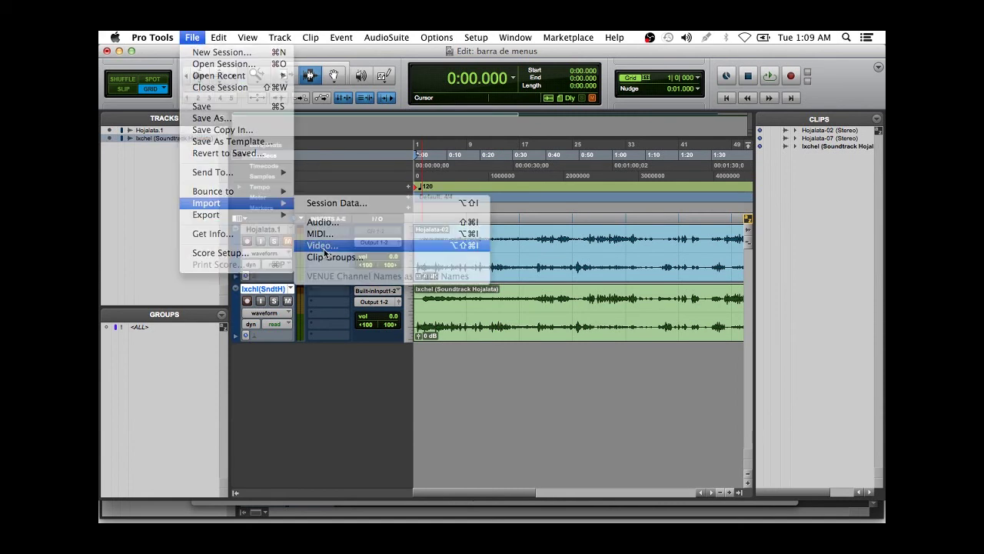
{"action": "double_click", "coordinate": [383, 152]}
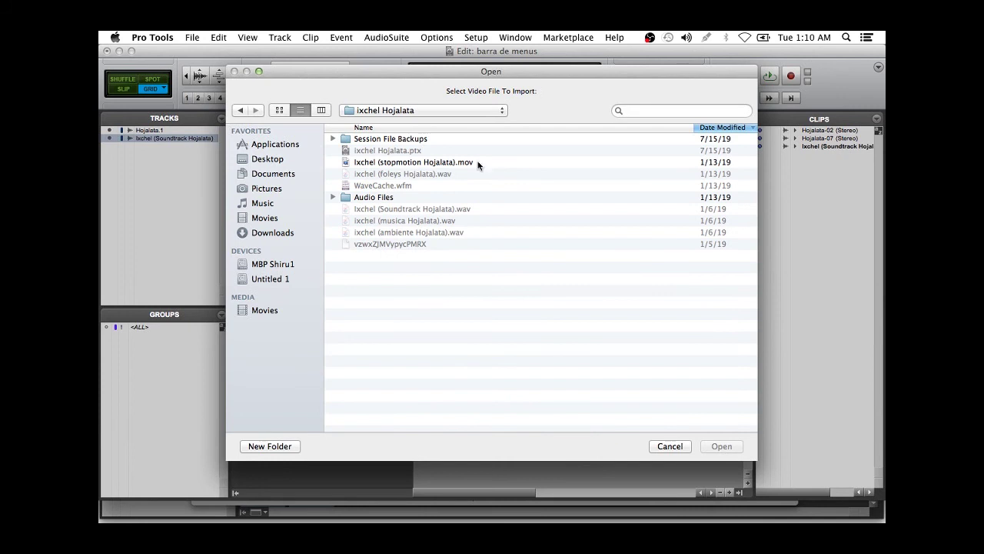
{"action": "left_click", "coordinate": [389, 166]}
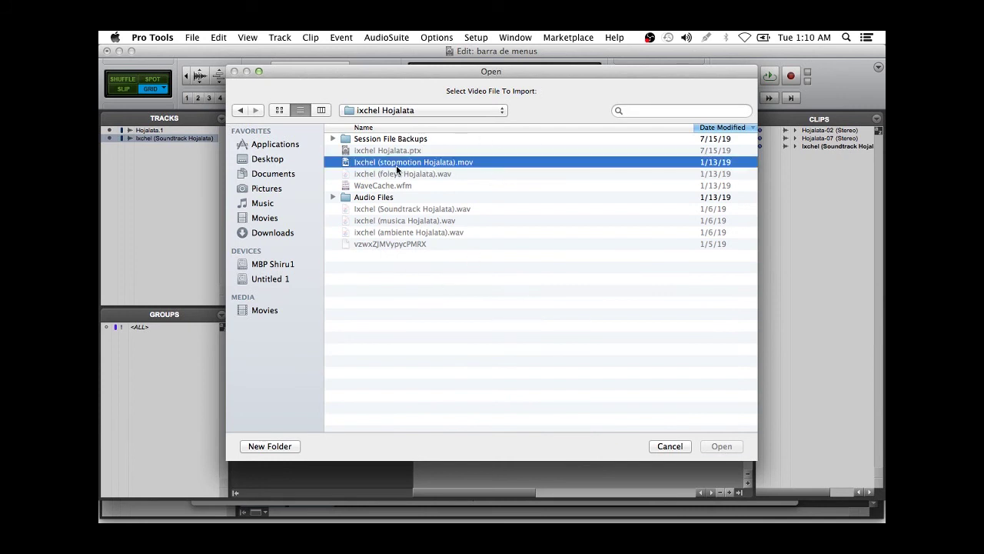
{"action": "double_click", "coordinate": [449, 160]}
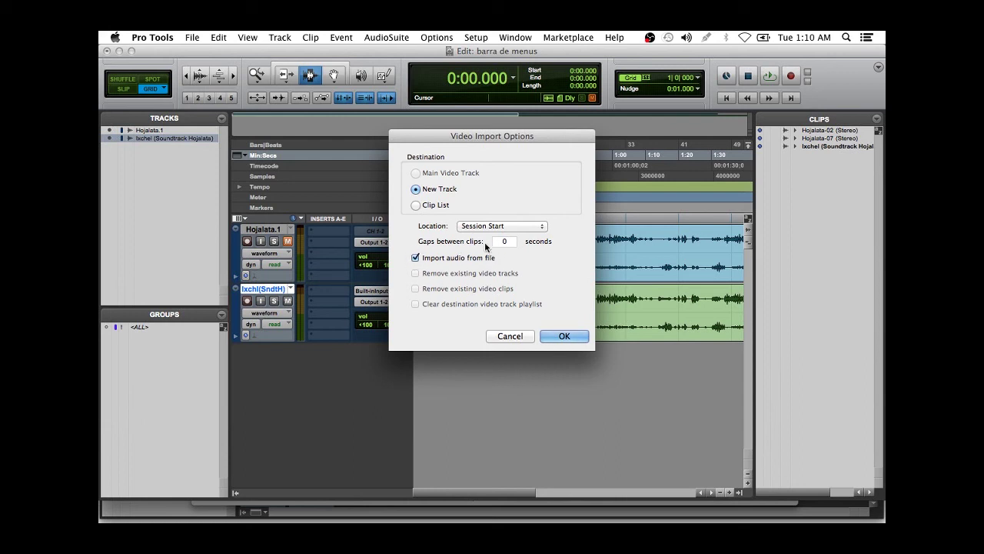
{"action": "left_click", "coordinate": [563, 336]}
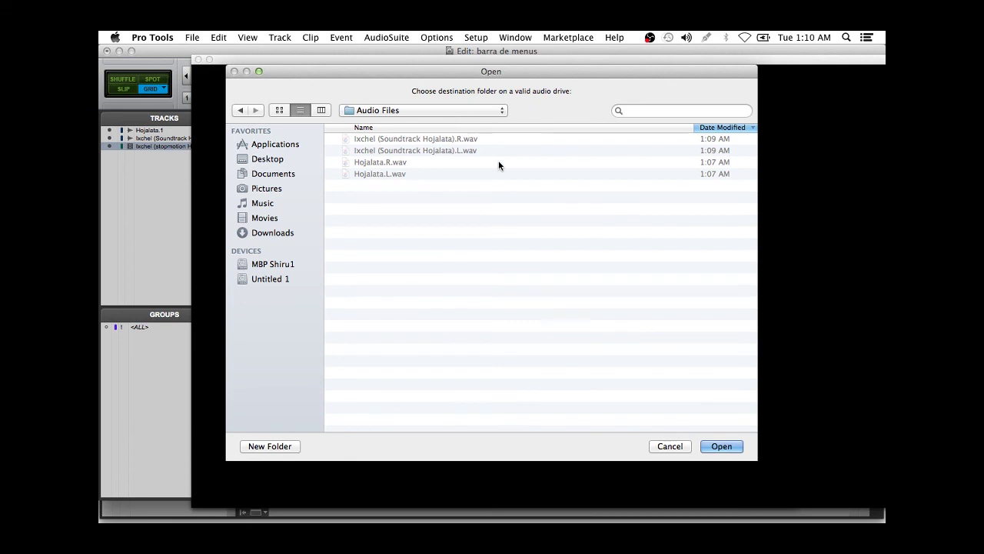
Step: Store the video's imported audio in the session's Audio Files folder and shrink the video window to uncover the tracks
{"action": "left_click", "coordinate": [467, 111]}
{"action": "left_click", "coordinate": [446, 116]}
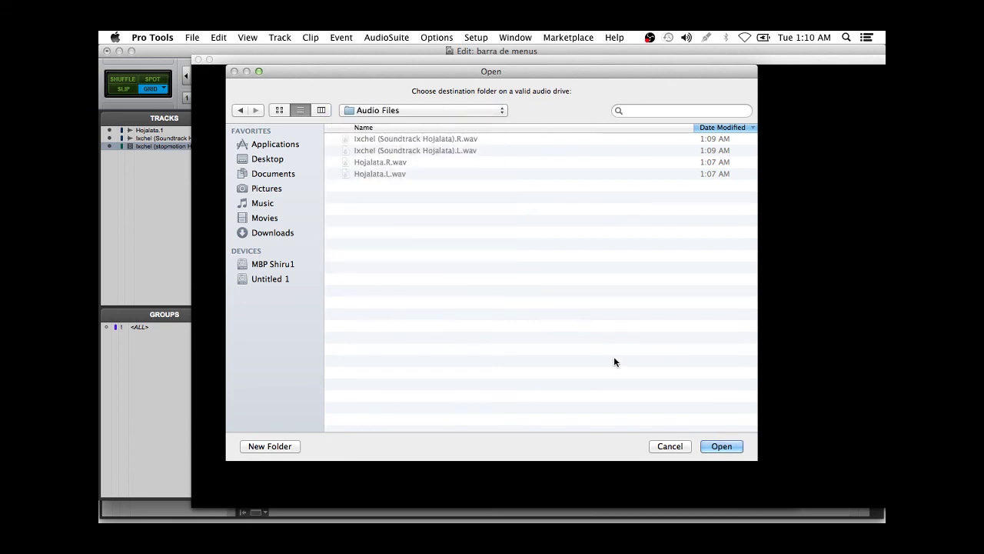
{"action": "left_click", "coordinate": [720, 446]}
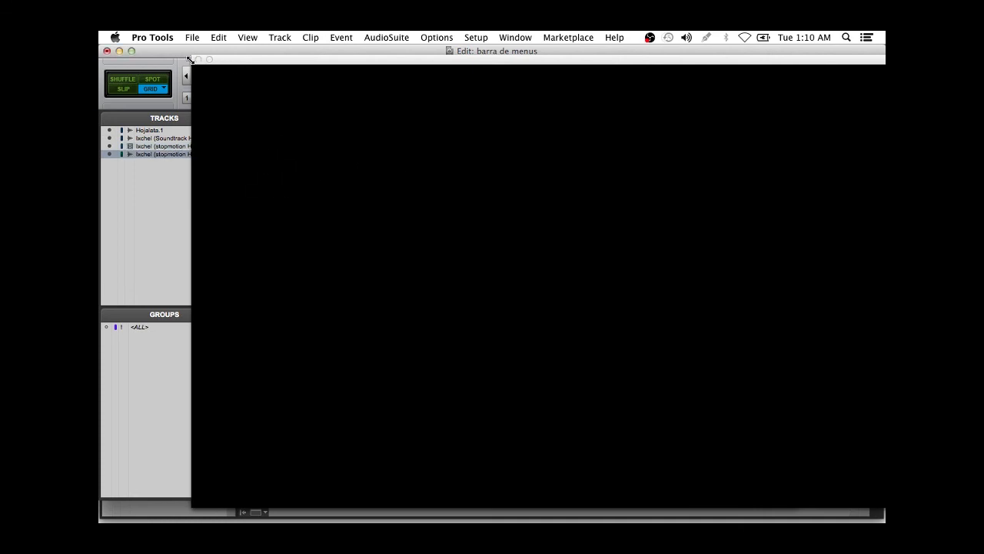
{"action": "left_click_drag", "start_coordinate": [192, 59], "coordinate": [580, 162]}
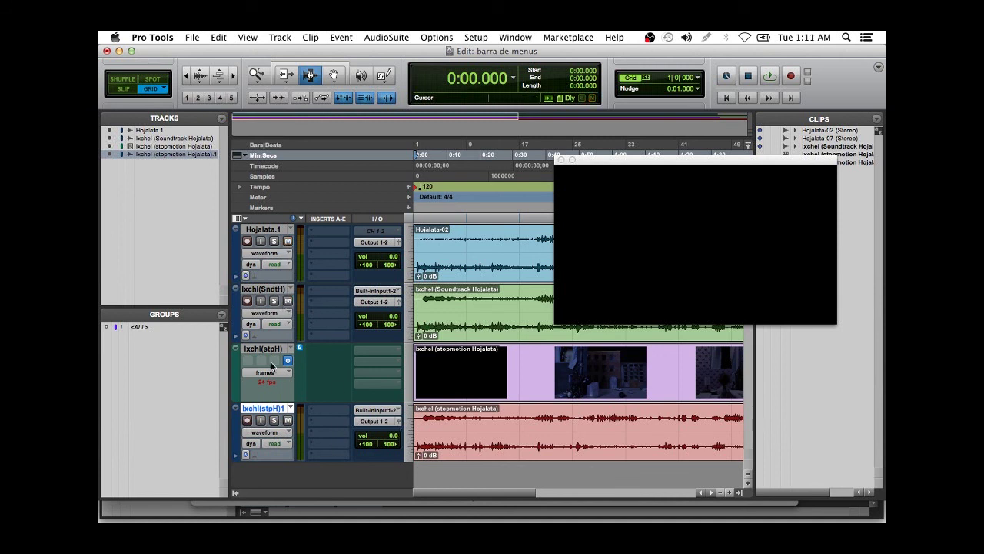
Step: Solo the imported video's audio track and play a short passage, moving the video window higher to uncover the tracks
{"action": "left_click", "coordinate": [274, 420]}
{"action": "key", "text": "space"}
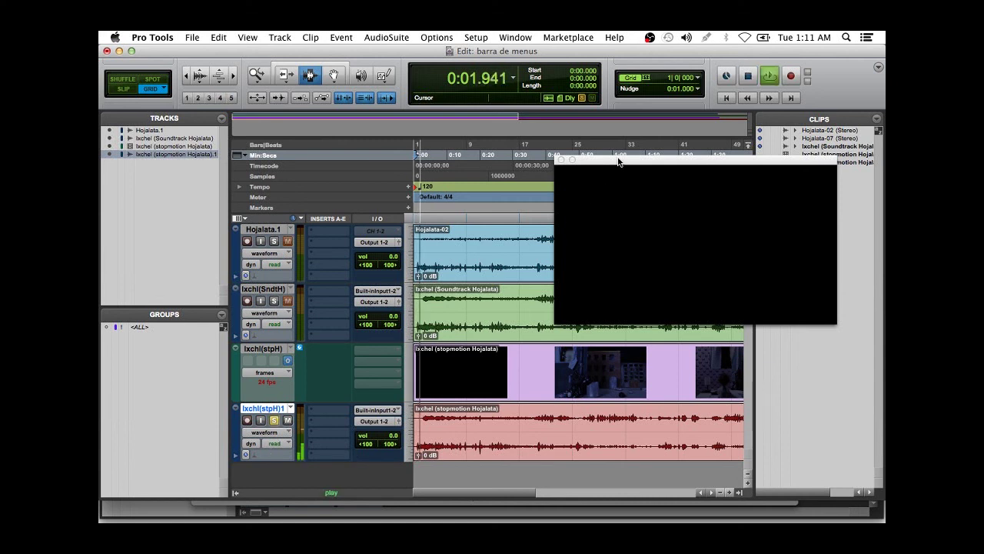
{"action": "left_click_drag", "start_coordinate": [620, 160], "coordinate": [599, 109]}
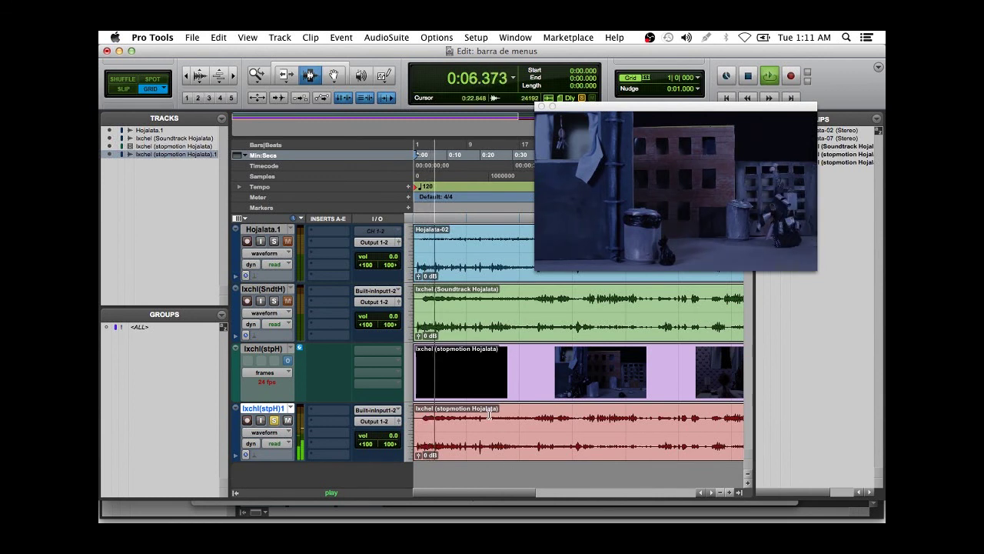
{"action": "key", "text": "space"}
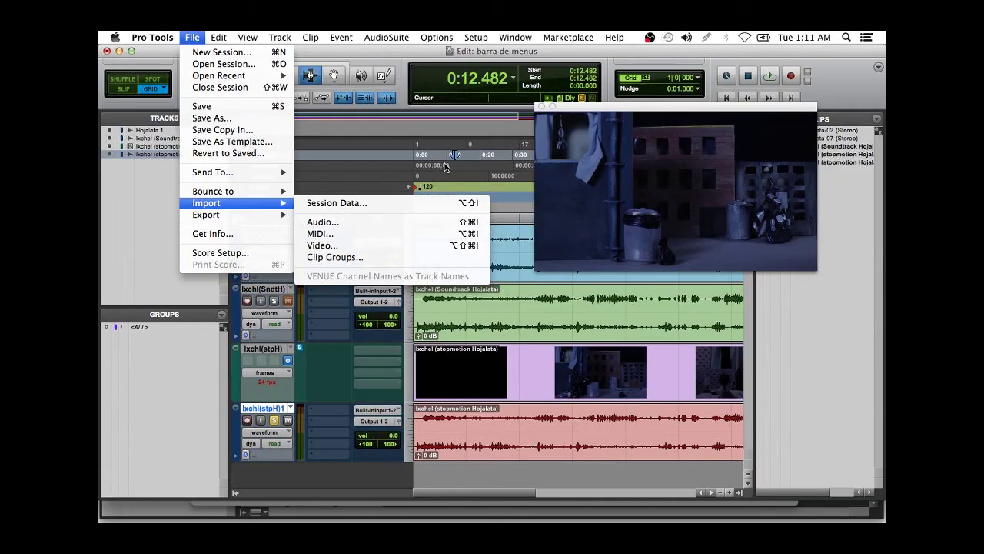
{"action": "left_click", "coordinate": [446, 165]}
Step: Switch to Finder and examine the audio files stored in the Audio Files folder of the "barra de menus" session
{"action": "key", "text": "super+Tab"}
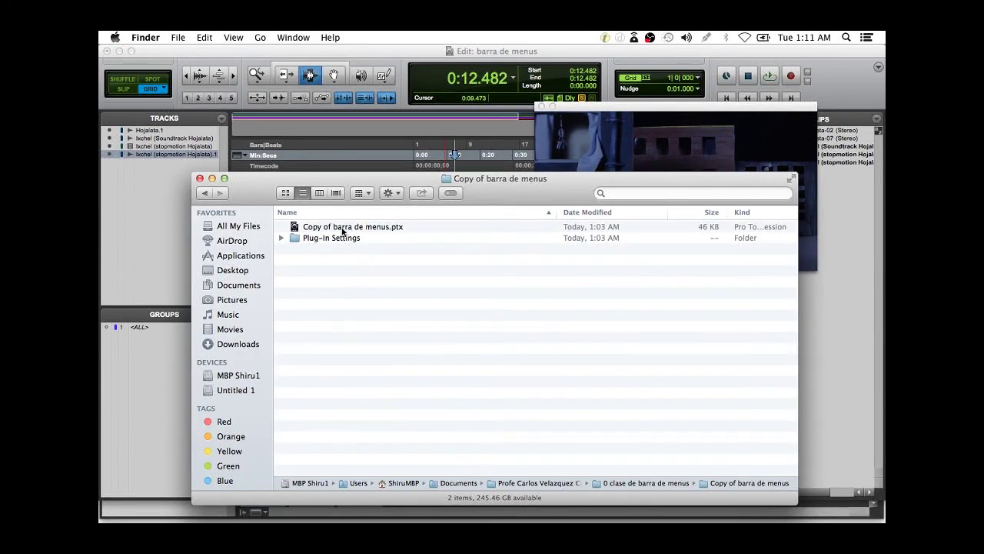
{"action": "left_click", "coordinate": [320, 193]}
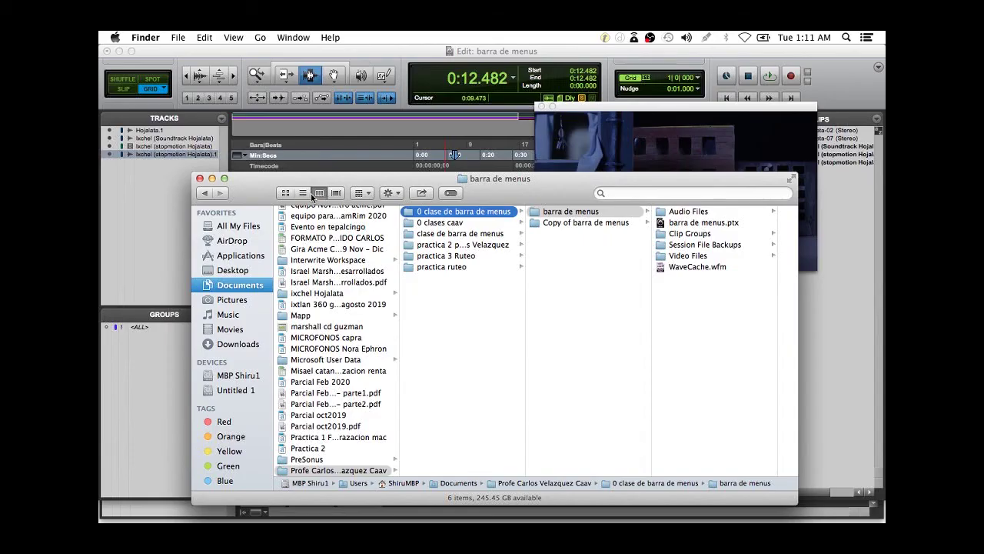
{"action": "left_click", "coordinate": [303, 193]}
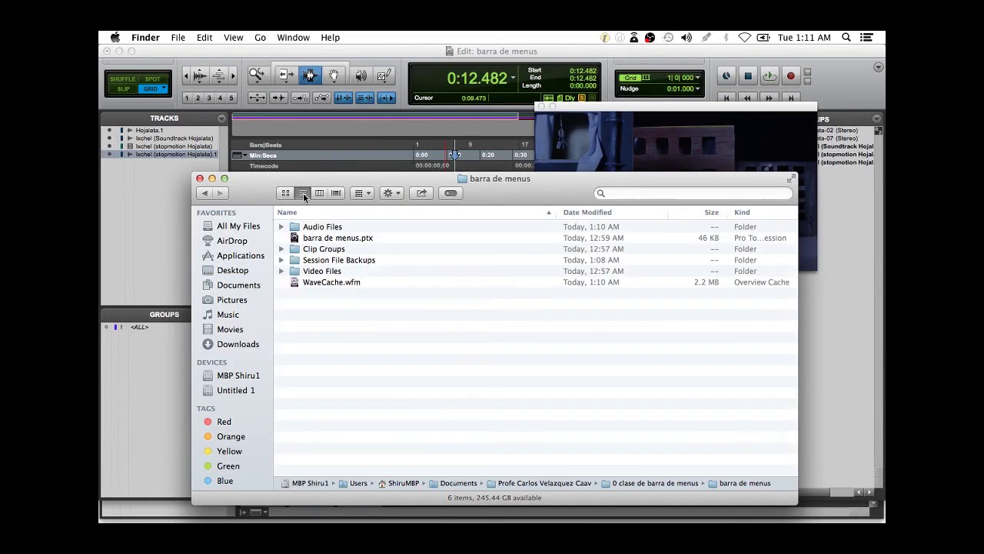
{"action": "left_click", "coordinate": [370, 228]}
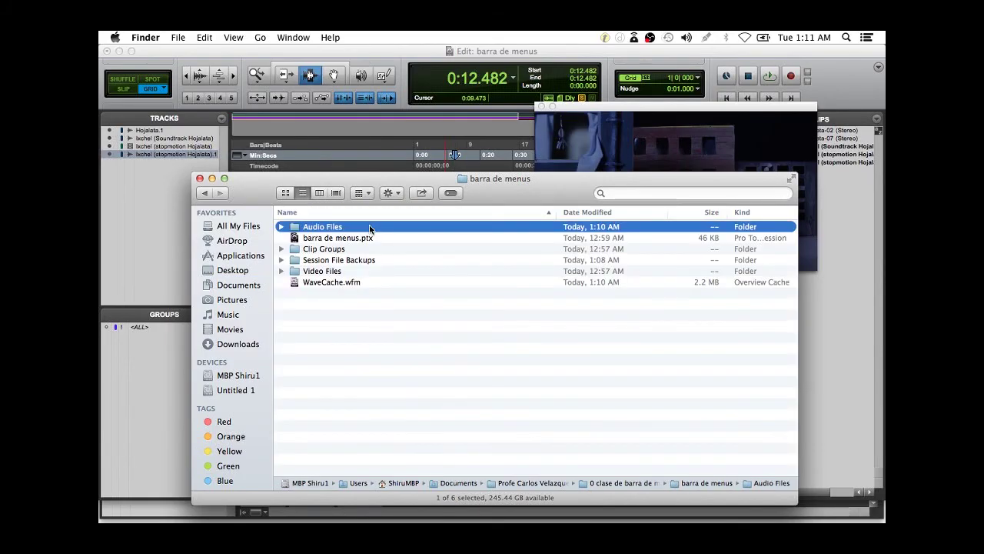
{"action": "double_click", "coordinate": [325, 228]}
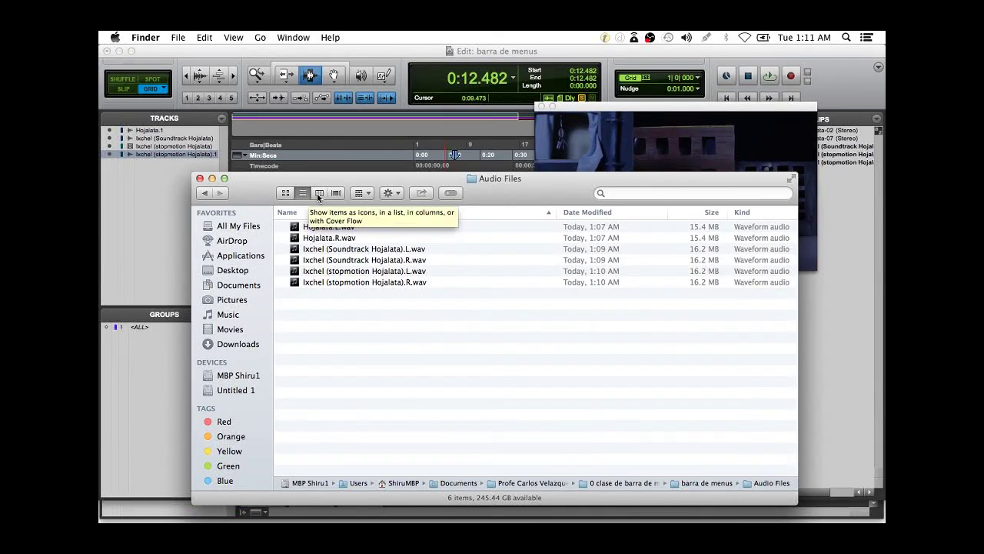
{"action": "left_click", "coordinate": [319, 193]}
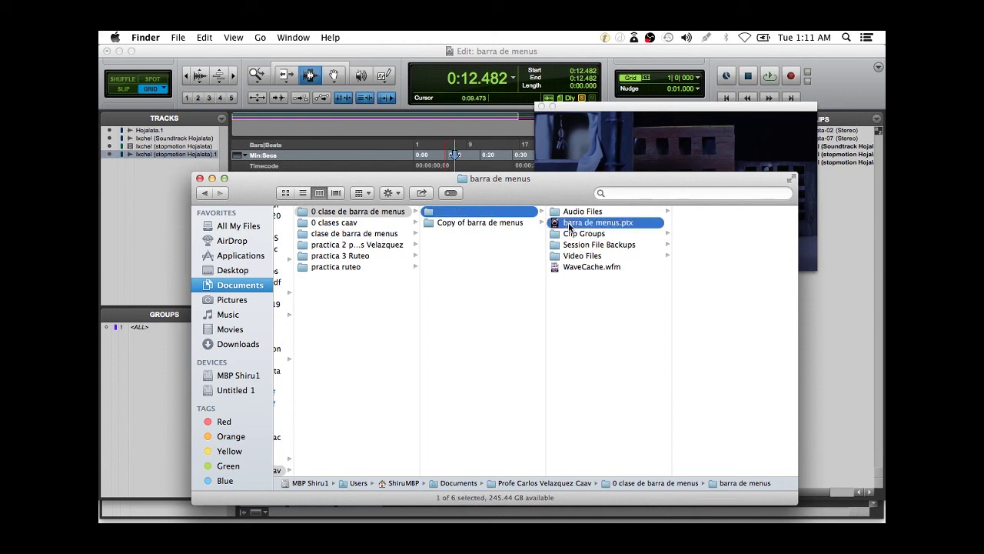
{"action": "left_click", "coordinate": [606, 213]}
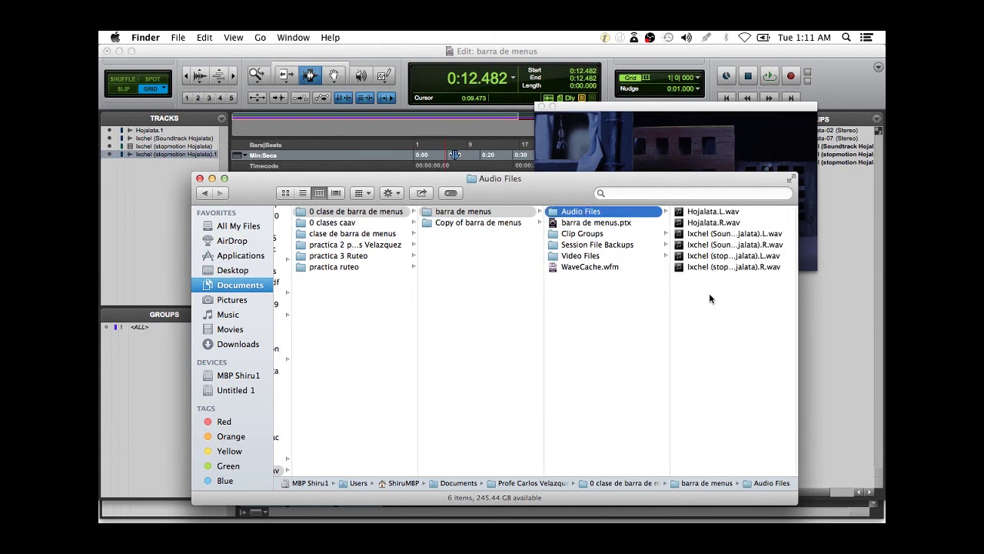
Step: Bring up the available actions for the "barra de menus" session folder
{"action": "right_click", "coordinate": [473, 216]}
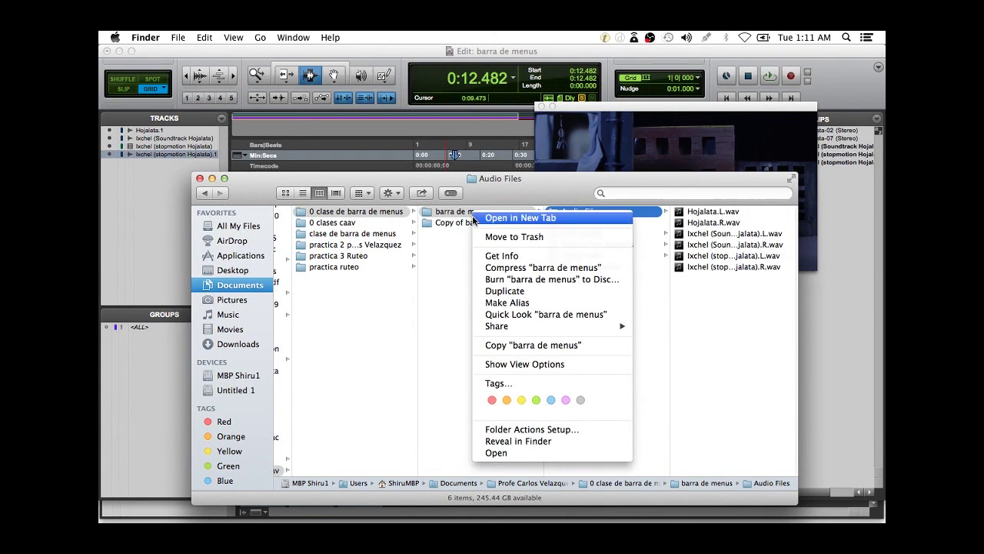